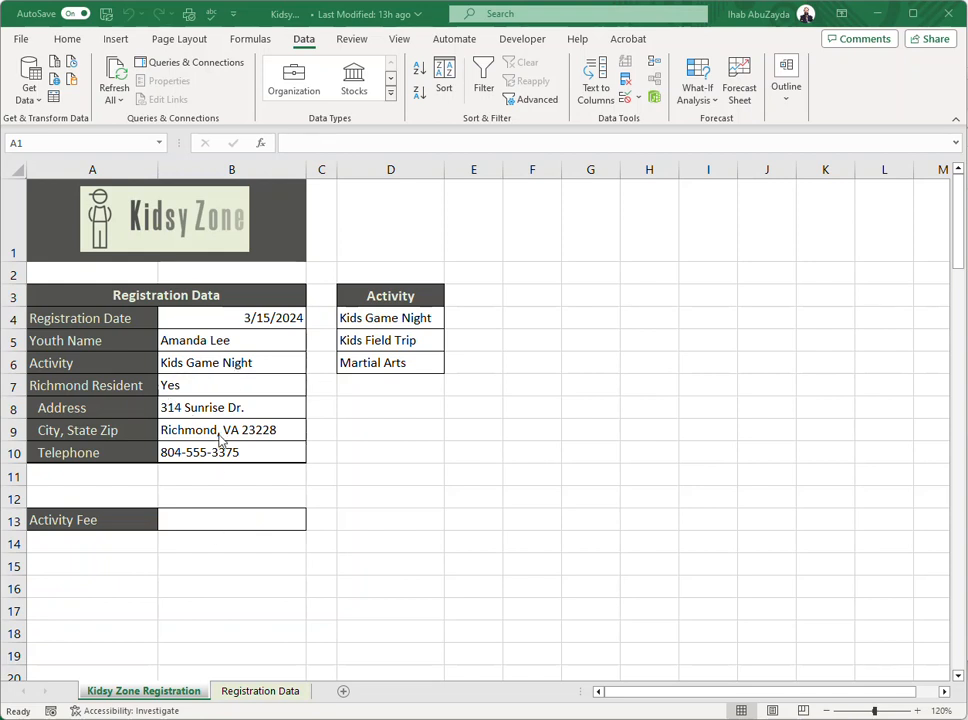
# Restrict the registration date in cell B4 to dates between 3/1/2024 and 5/1/2024 with data validation.
pyautogui.click(229, 318)
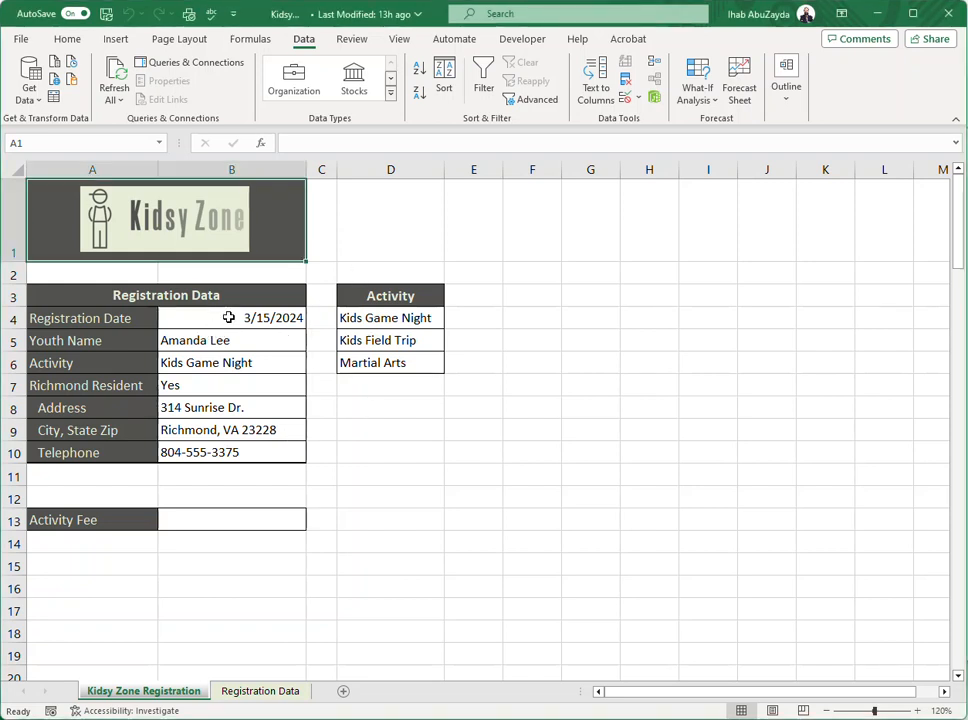
pyautogui.click(216, 318)
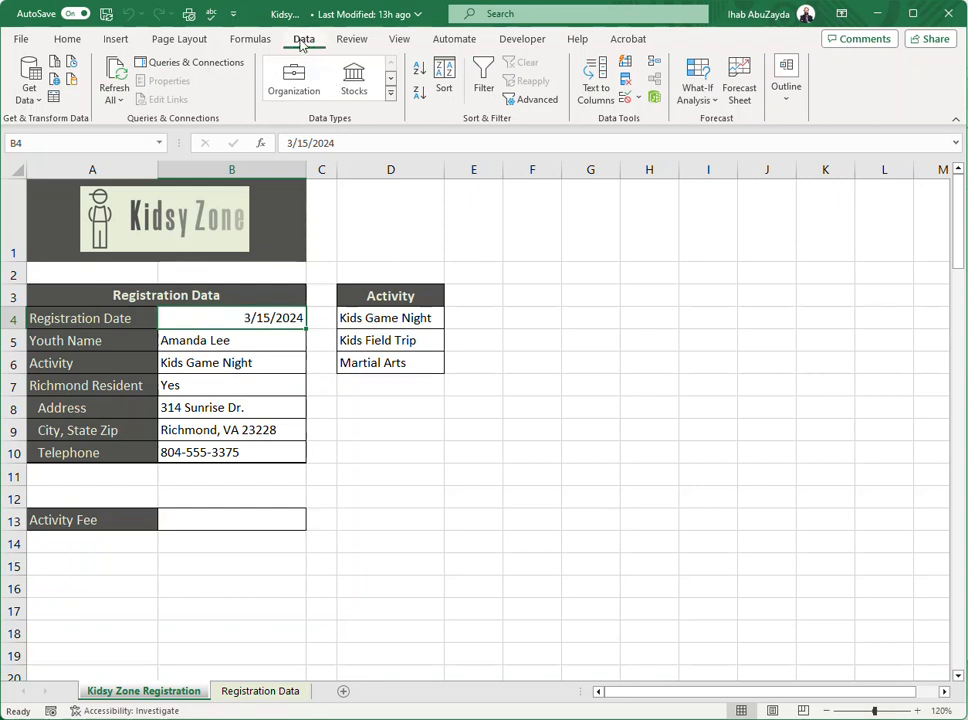
pyautogui.click(625, 101)
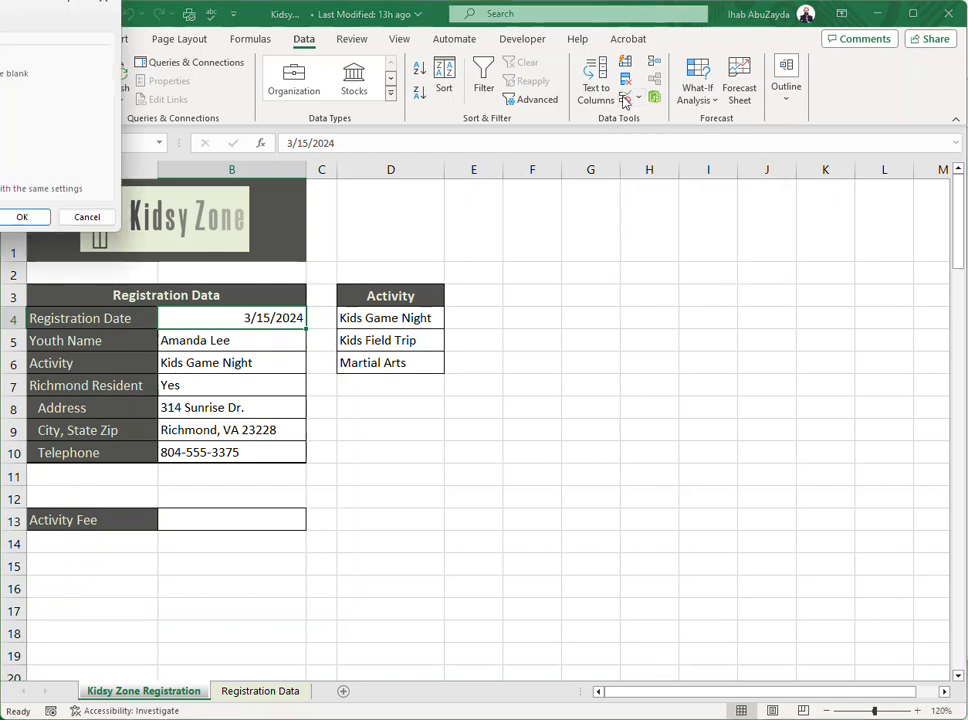
pyautogui.moveTo(30, 6); pyautogui.dragTo(541, 220)
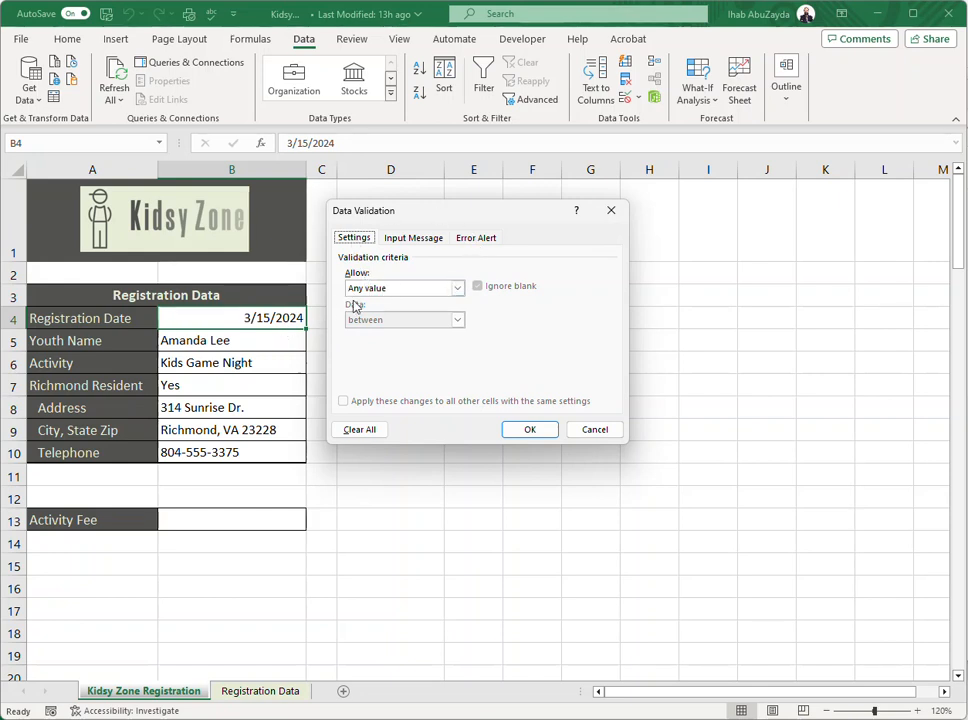
pyautogui.click(390, 288)
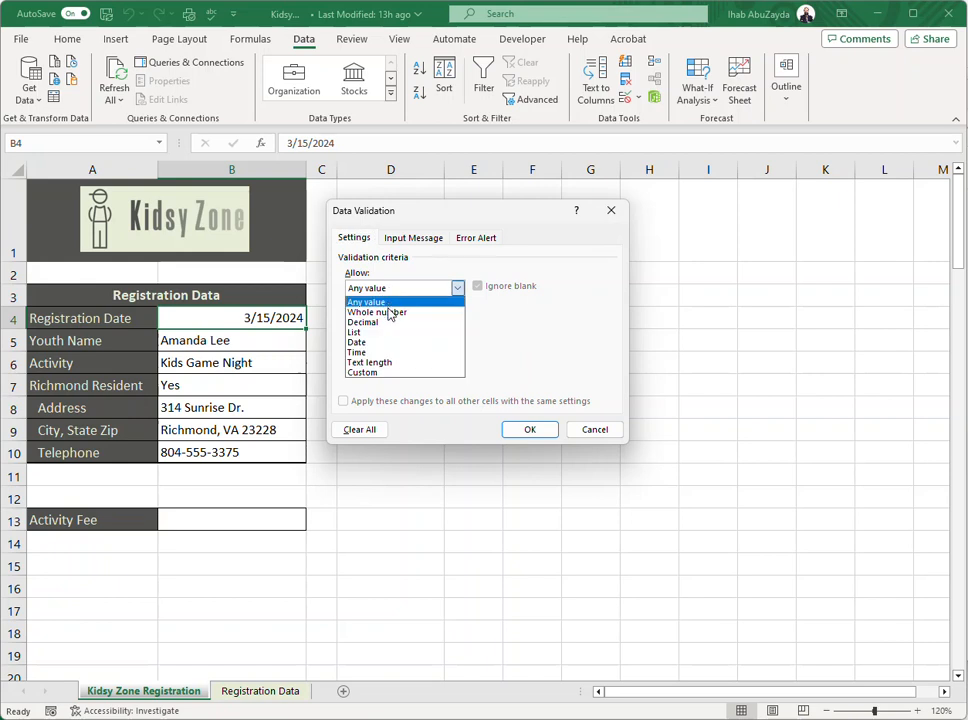
pyautogui.click(386, 342)
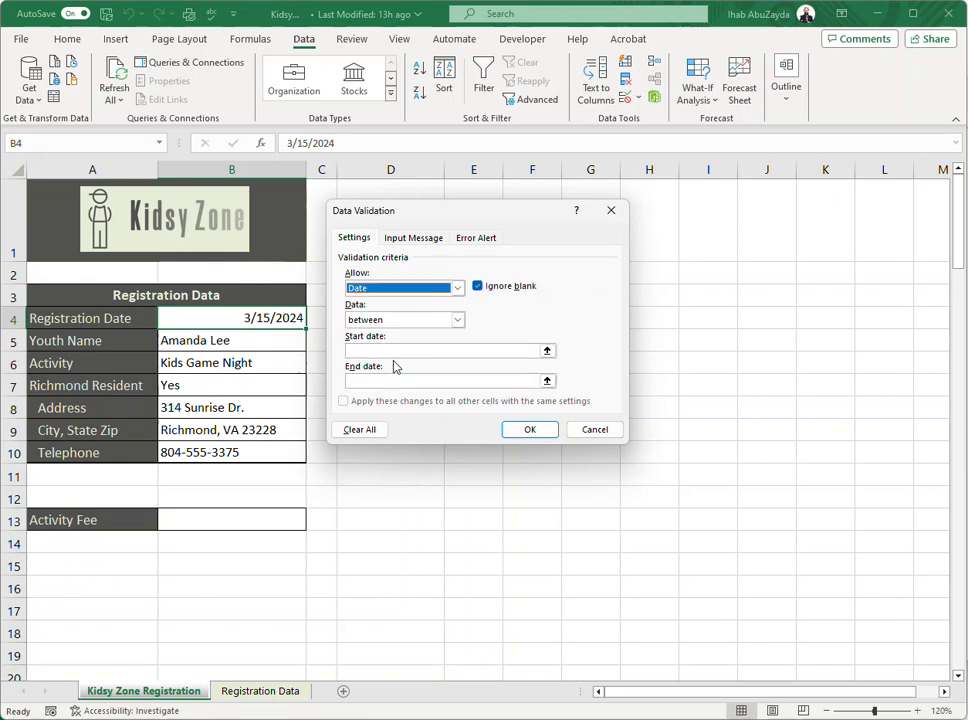
pyautogui.moveTo(424, 220); pyautogui.dragTo(506, 254)
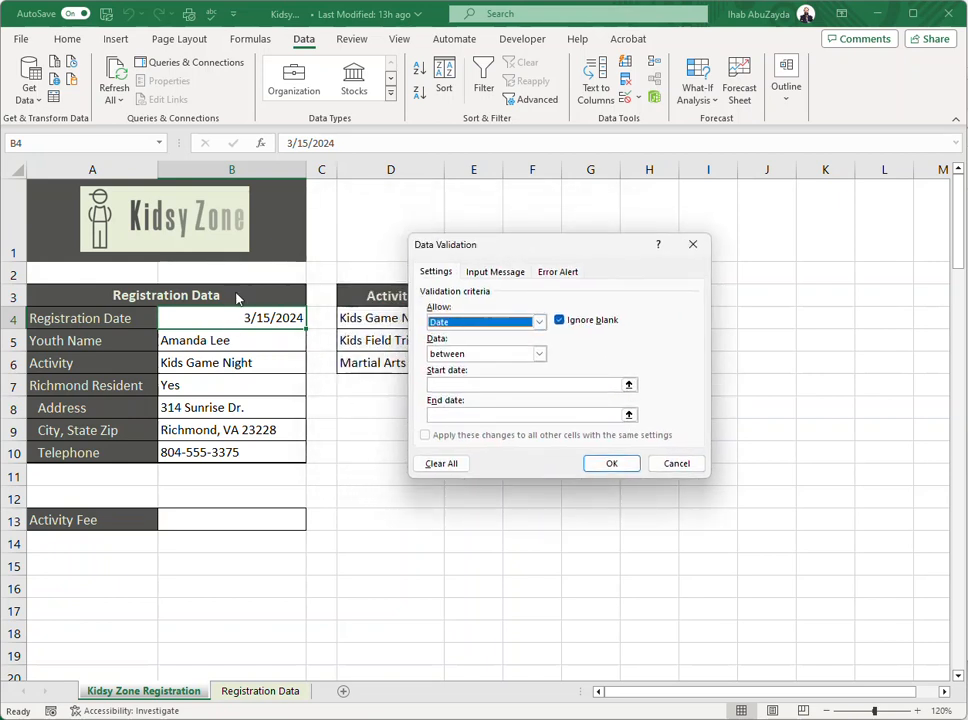
pyautogui.click(450, 384)
pyautogui.write('3')
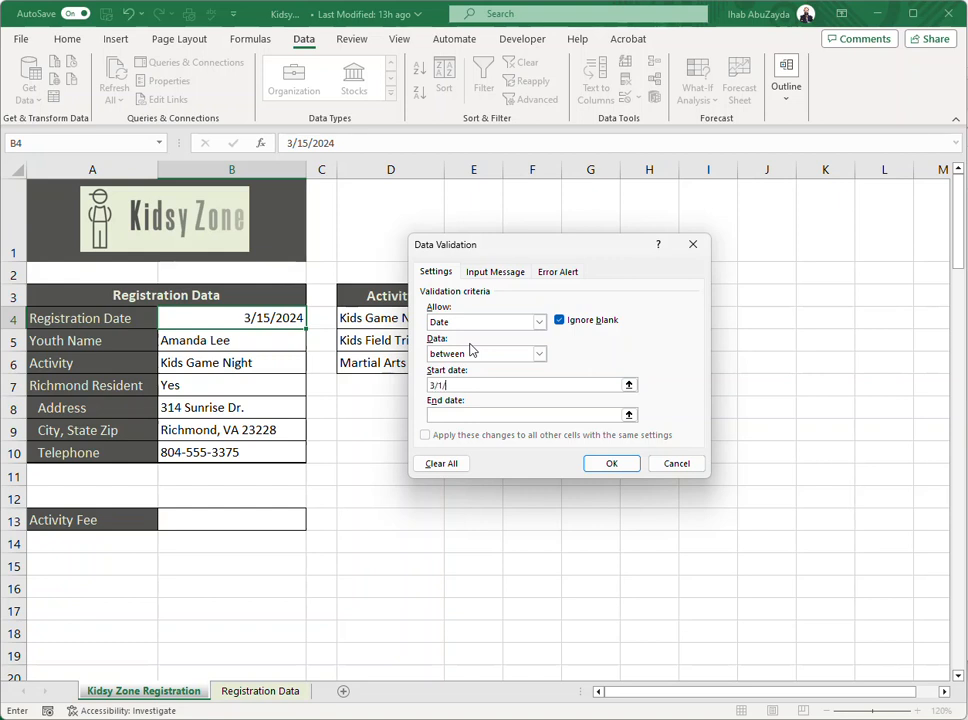
pyautogui.write('/1/2024')
pyautogui.click(486, 414)
# Try the Warning and Information styles for the date rule's error alert and set the style back to Stop.
pyautogui.click(558, 273)
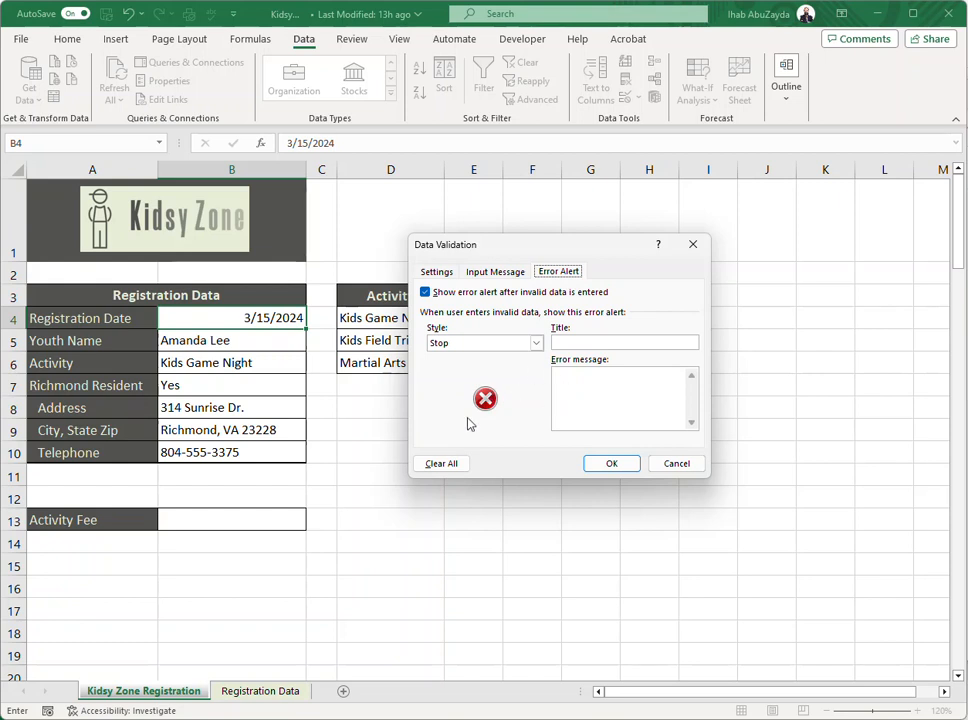
pyautogui.click(538, 344)
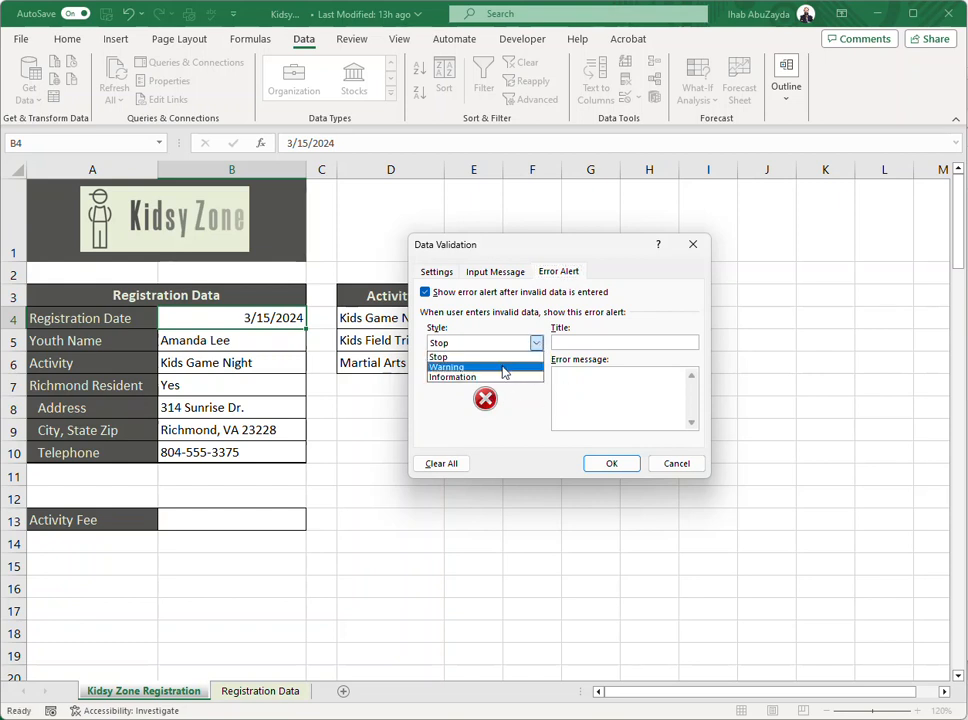
pyautogui.click(521, 365)
pyautogui.click(538, 344)
pyautogui.click(533, 377)
pyautogui.click(535, 342)
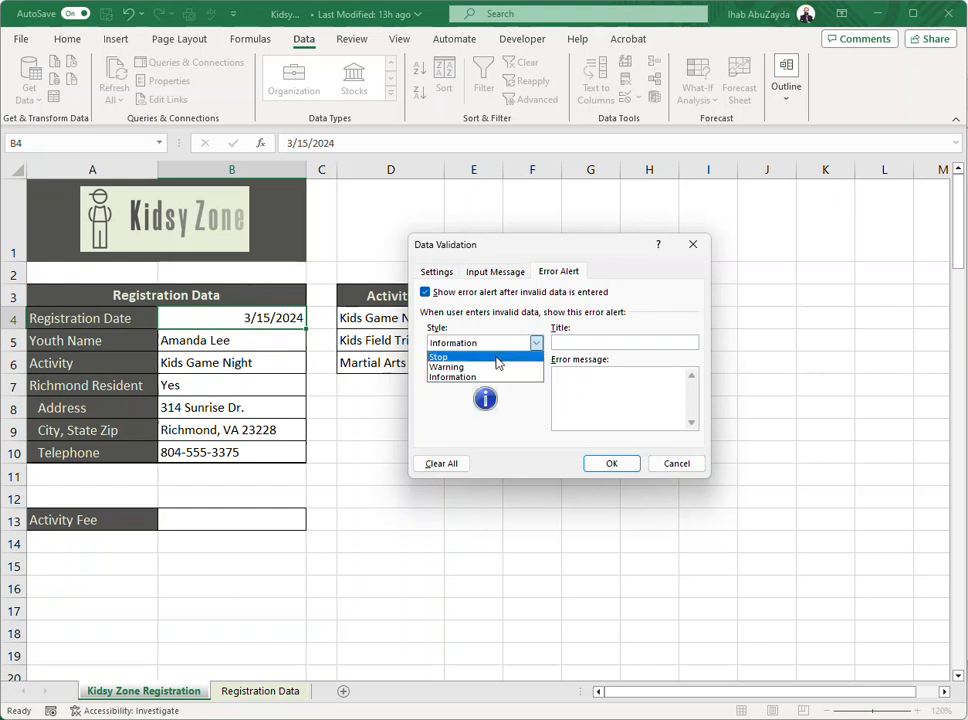
pyautogui.click(496, 358)
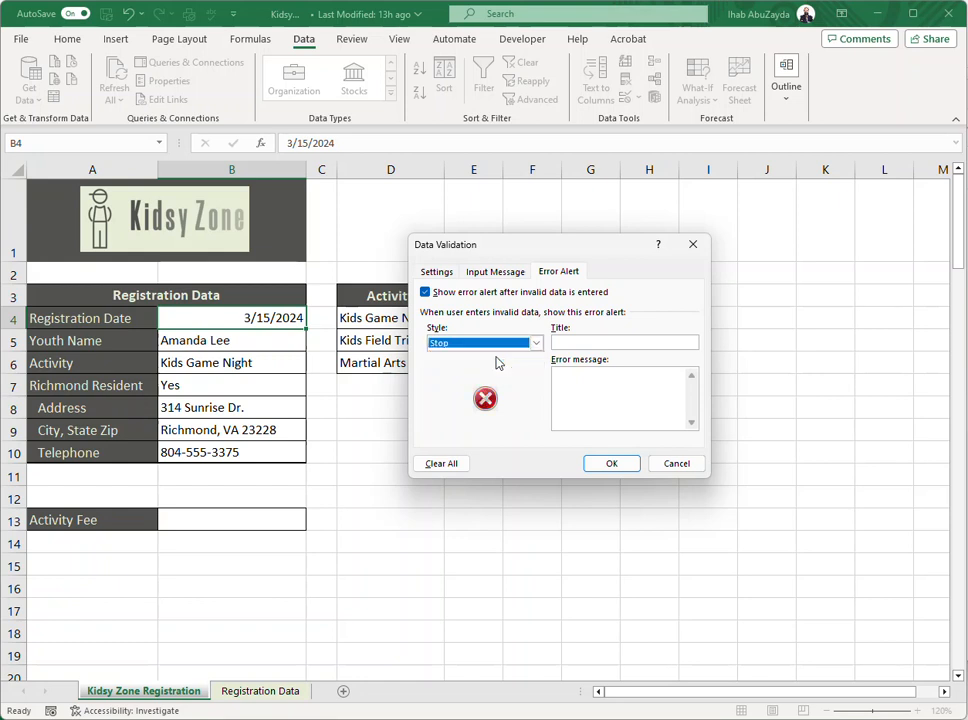
# Title the error alert "Invalid Registration Date".
pyautogui.click(554, 343)
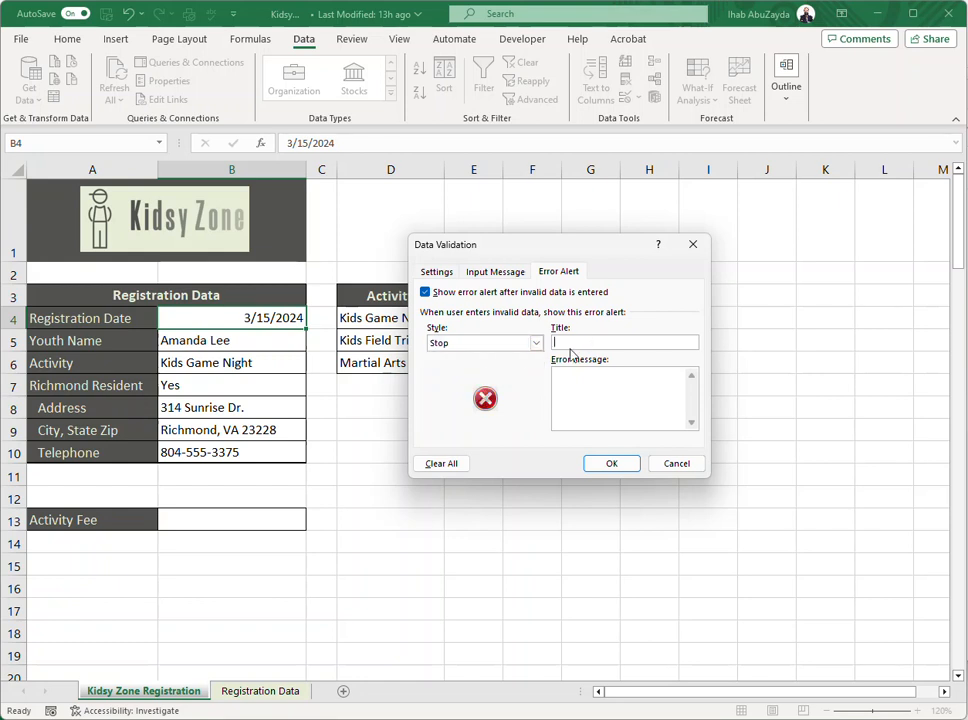
pyautogui.write('Invalid Registration Date')
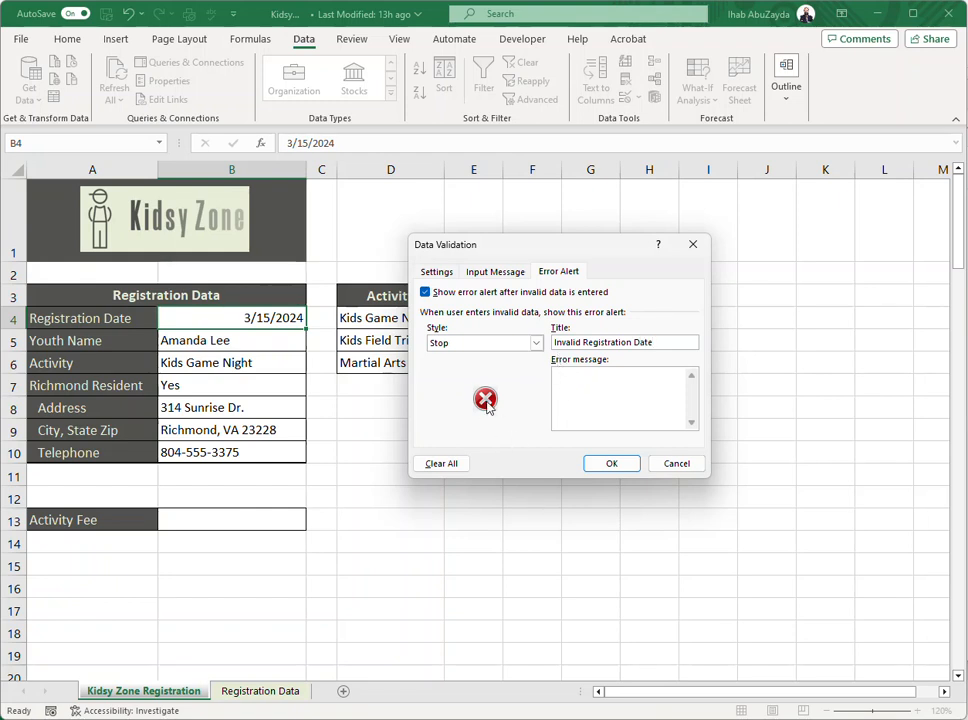
pyautogui.write('Enter a date be')
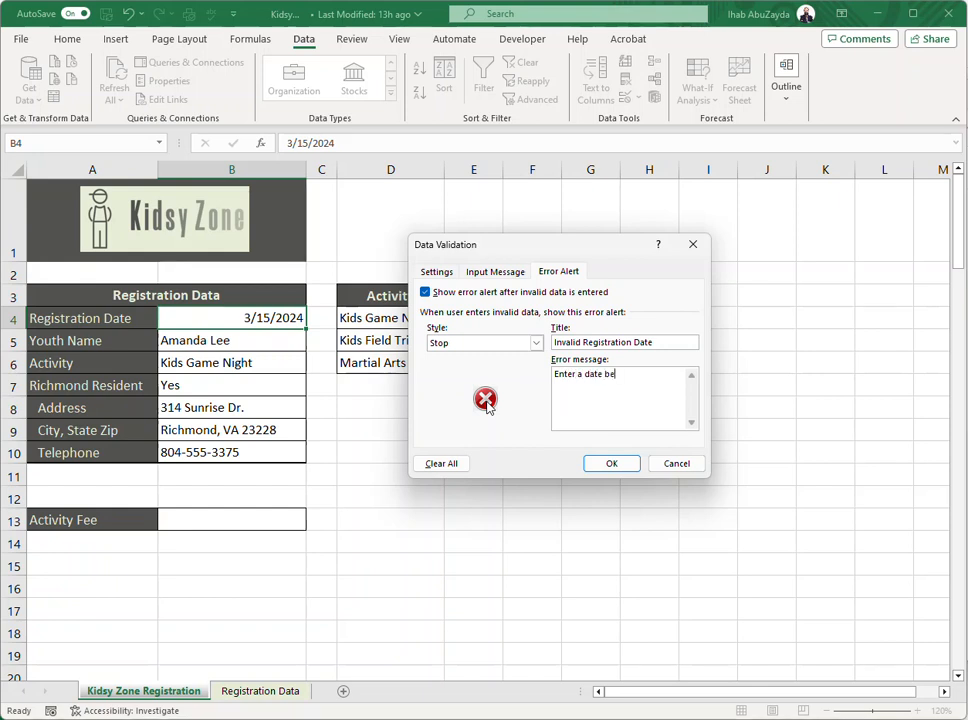
pyautogui.write('tween 3/1')
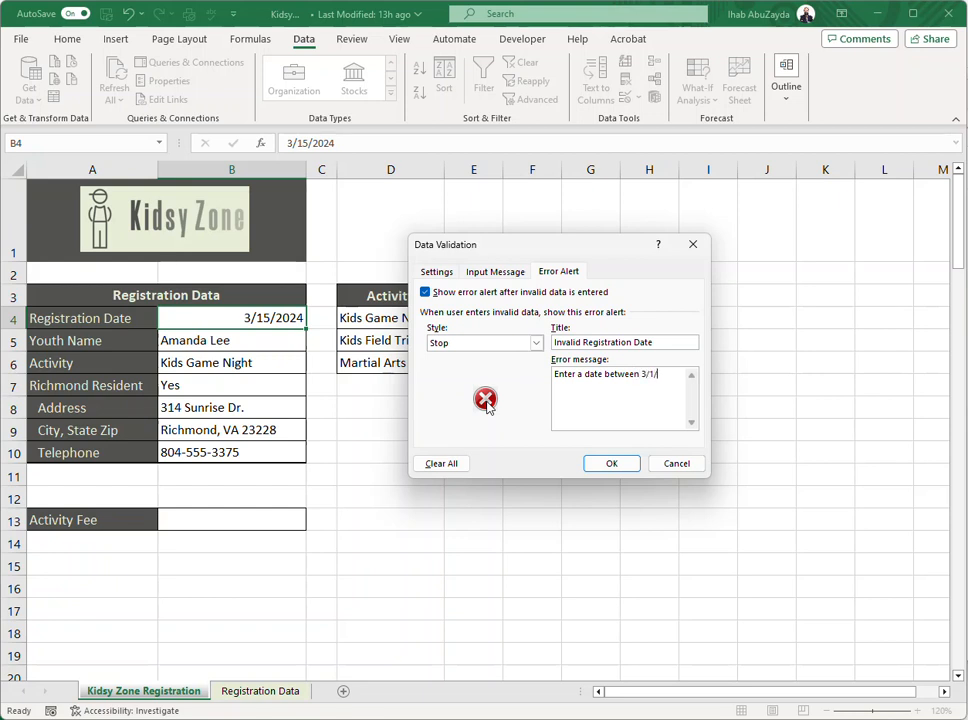
pyautogui.write('/2024 and 5/1/2024.')
# Enter the error message "Enter a date between 3/1/2024 and 5/1/2024.", apply the validation rule and save the workbook.
pyautogui.click(612, 465)
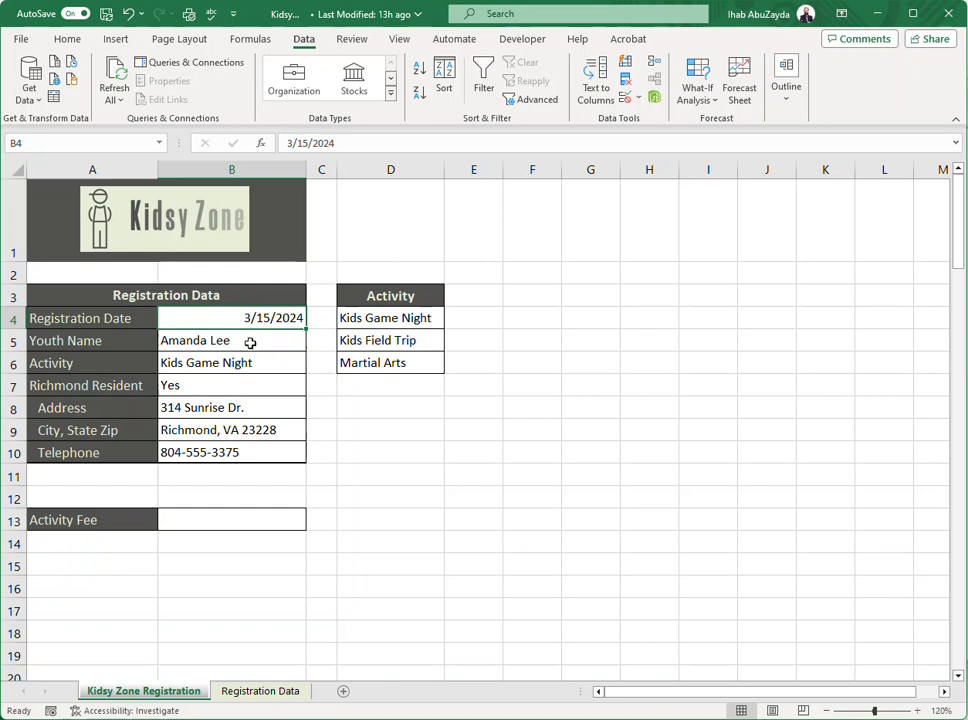
pyautogui.hotkey('ctrl', 's')
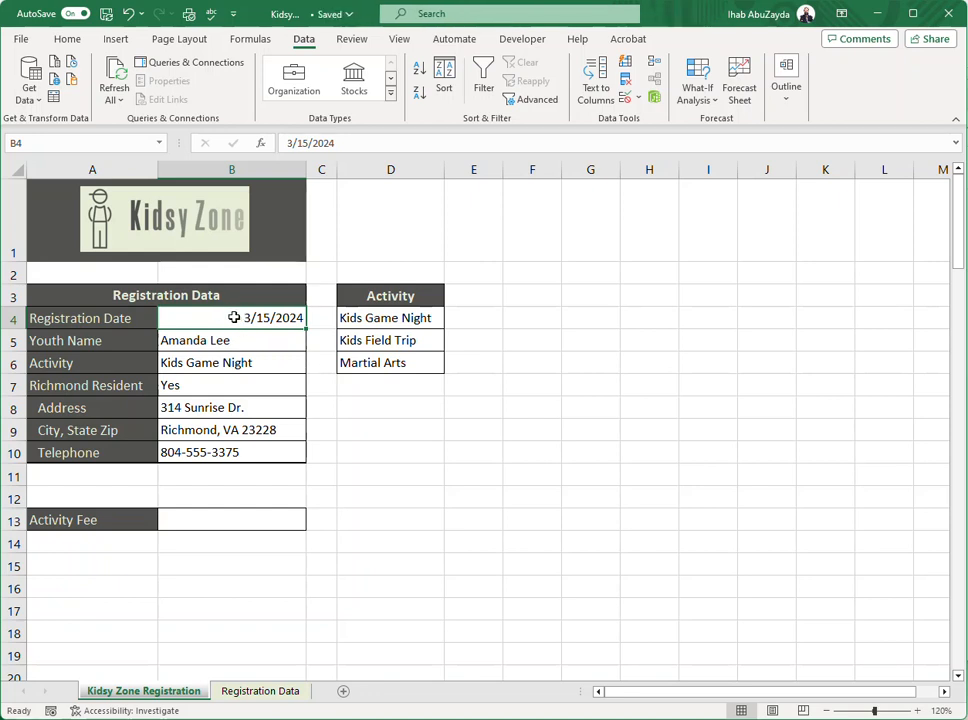
# Test the date rule by trying to enter 5/15/2024 in B4, and cancel the entry.
pyautogui.press('BackSpace')
pyautogui.doubleClick(241, 317)
pyautogui.press('Delete')
pyautogui.write('5')
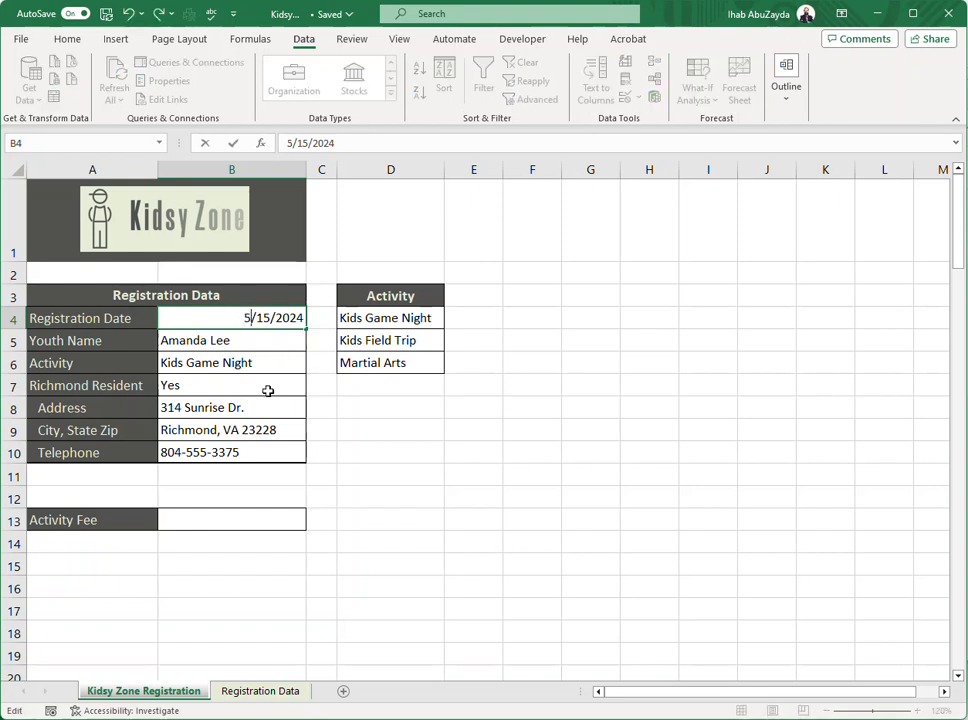
pyautogui.hotkey('ctrl', 'a')
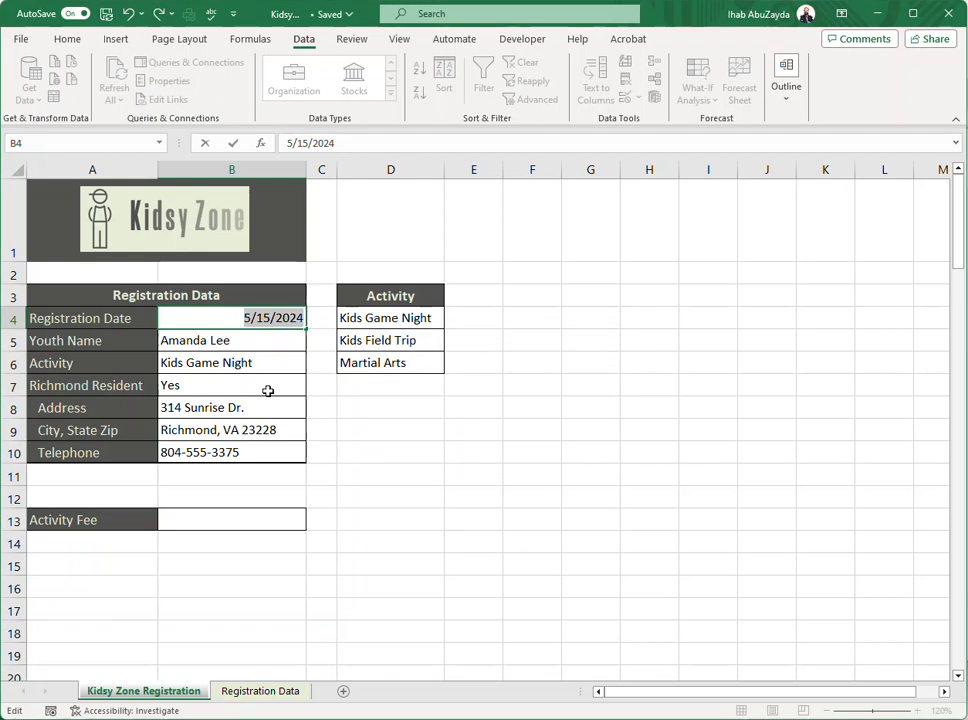
pyautogui.press('Return')
pyautogui.moveTo(455, 352); pyautogui.dragTo(552, 309)
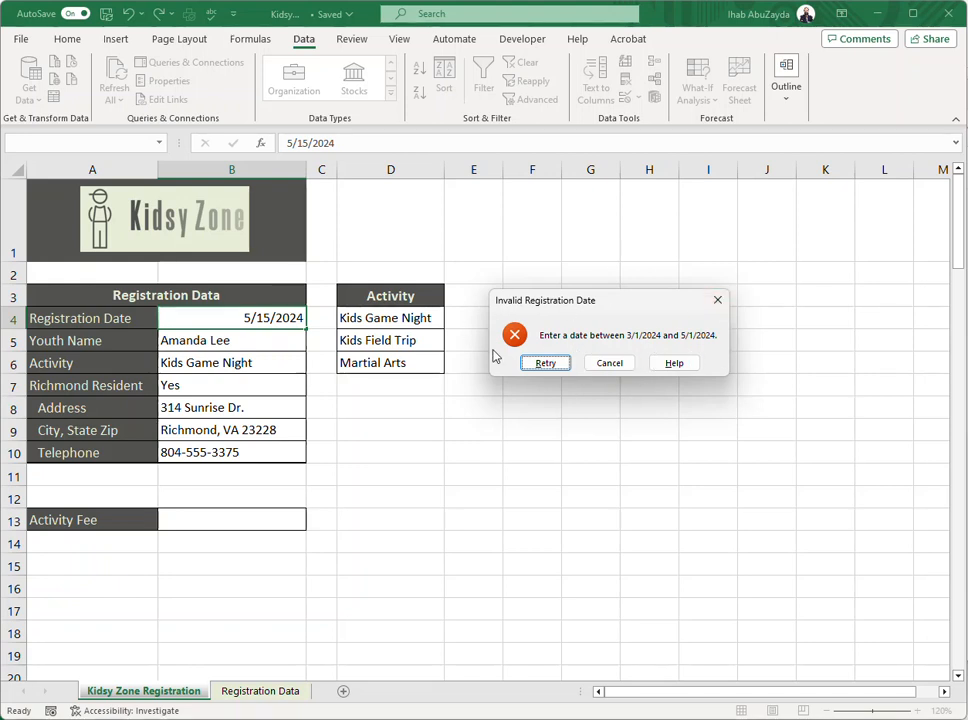
pyautogui.click(610, 364)
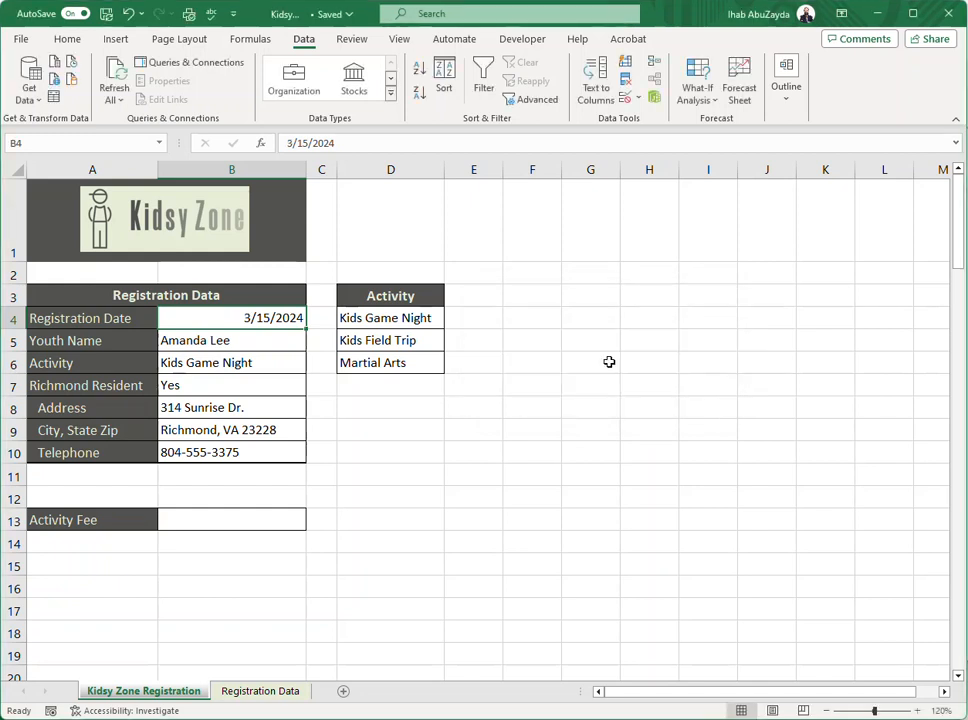
# Change the registration date in B4 to 4/15/2024.
pyautogui.doubleClick(243, 316)
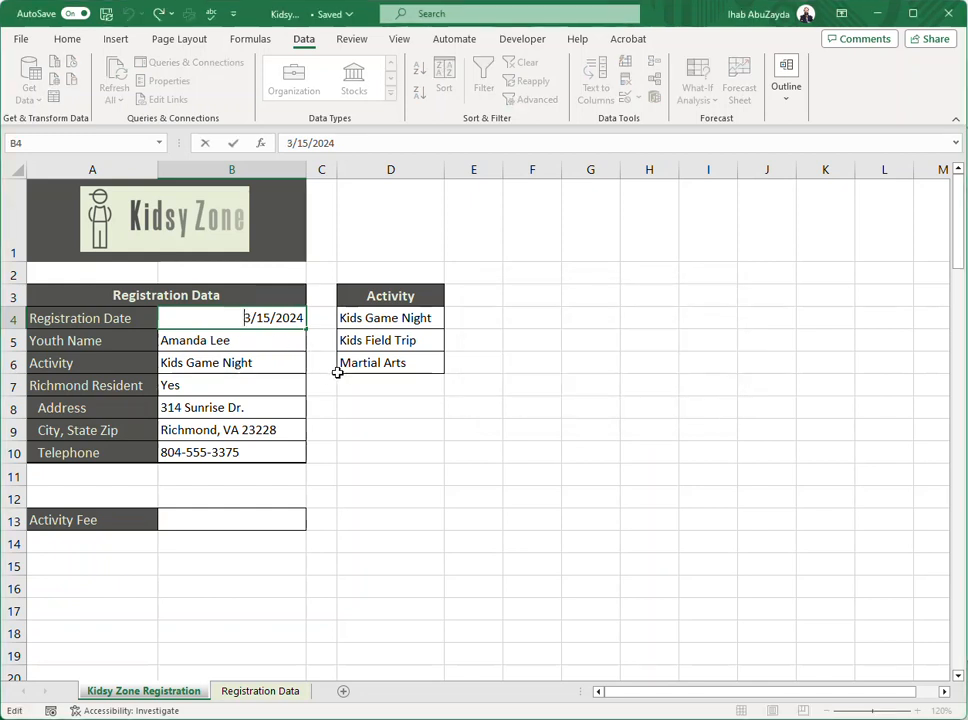
pyautogui.write('4')
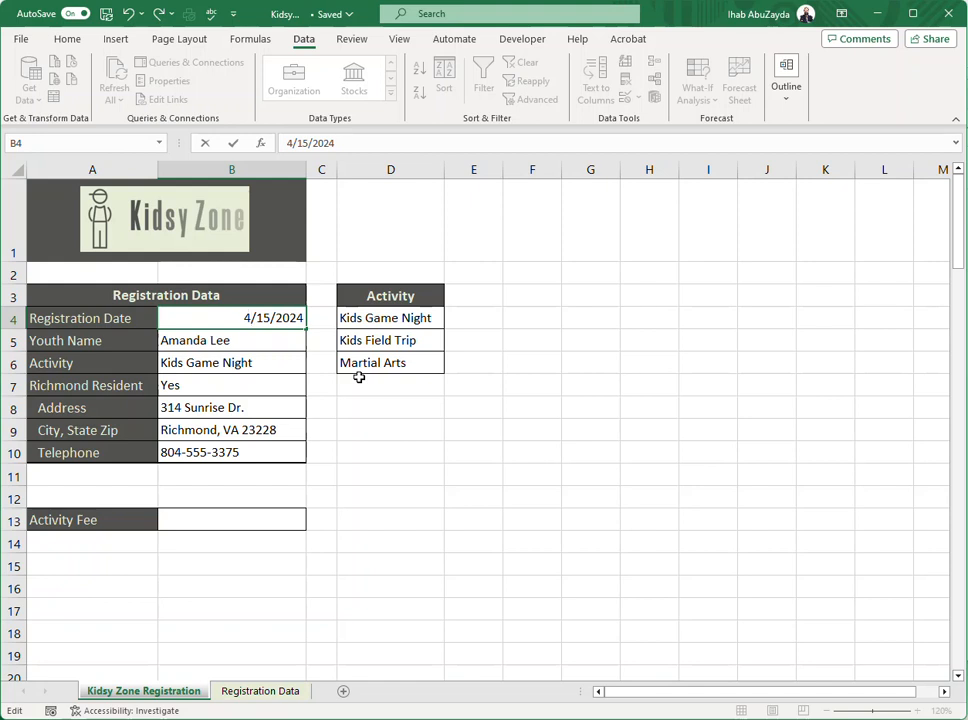
pyautogui.press('Return')
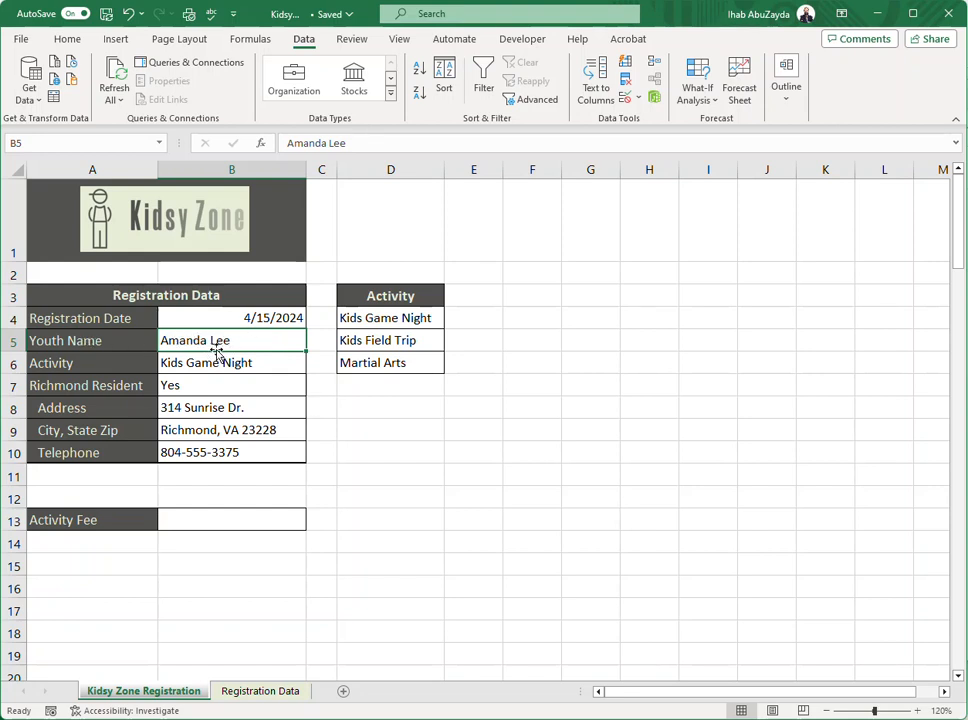
# Add an input message to cell B5 with the title "Youth Name" and the text "Enter the youth's full name".
pyautogui.click(624, 99)
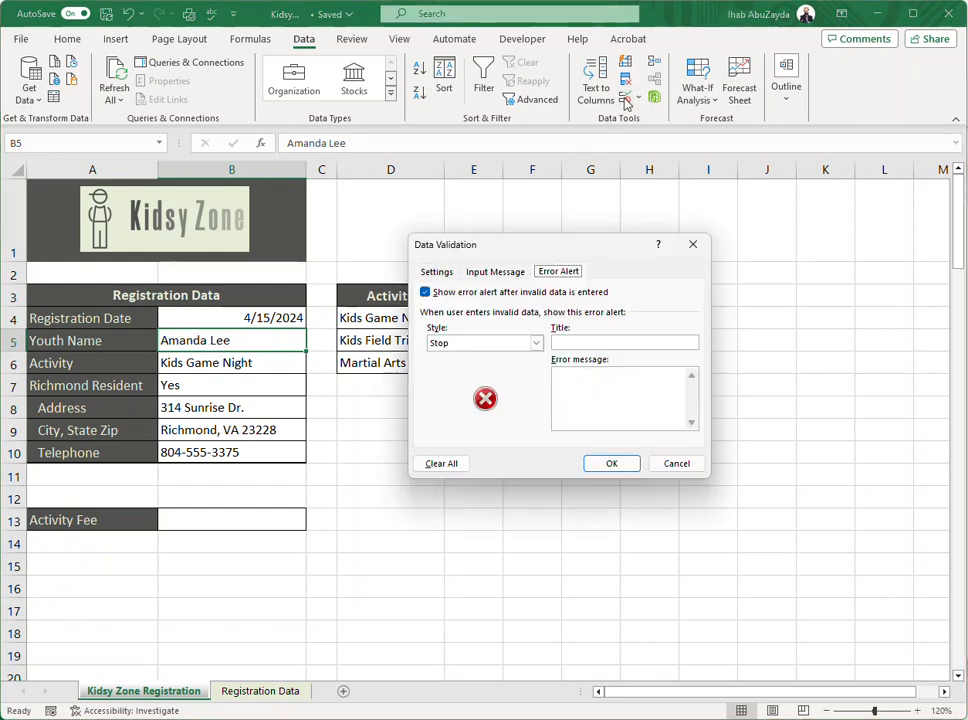
pyautogui.click(500, 273)
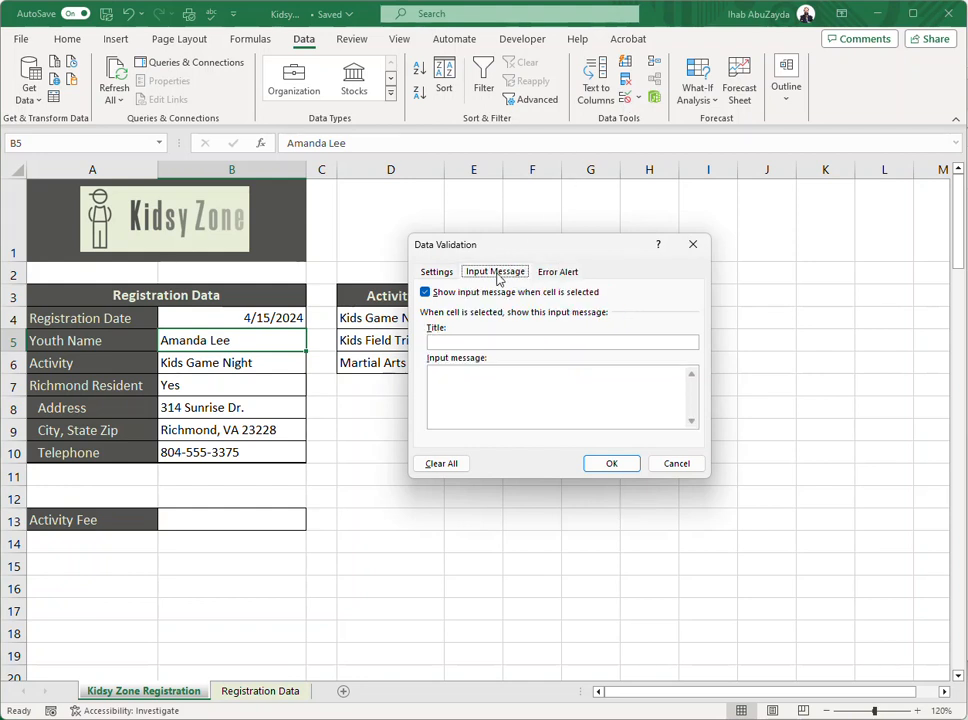
pyautogui.click(457, 341)
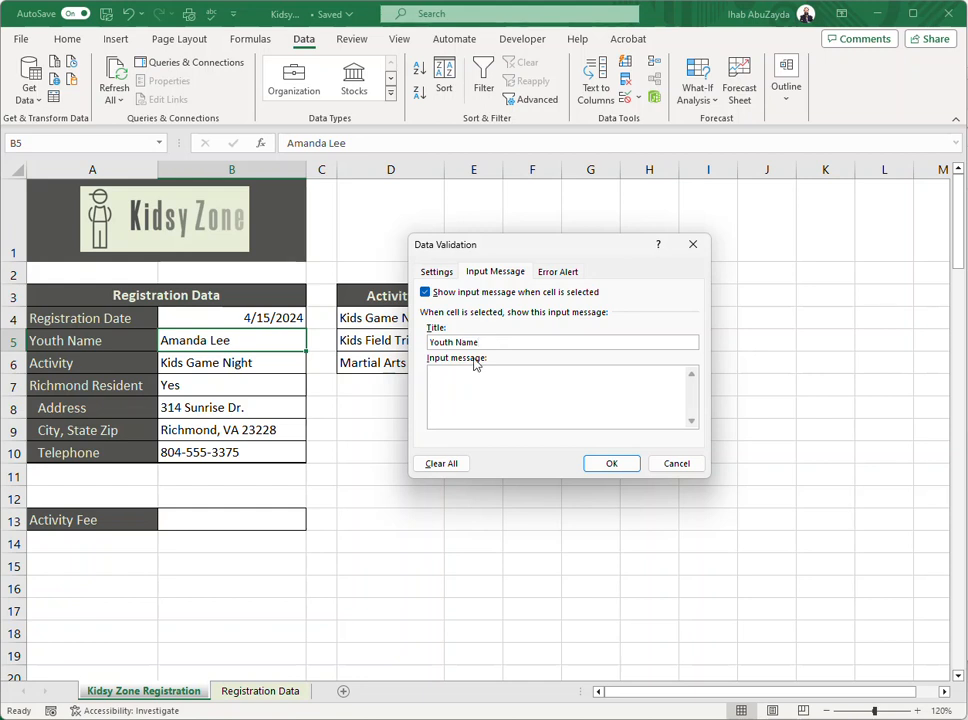
pyautogui.click(540, 404)
pyautogui.write("Enter the youth's full name")
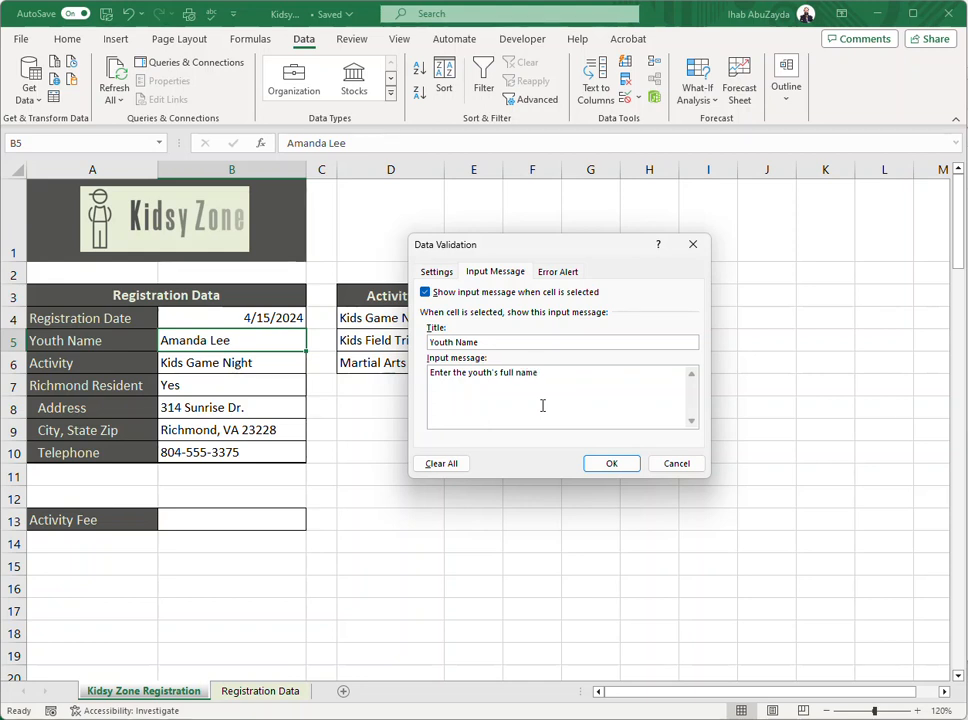
pyautogui.click(637, 467)
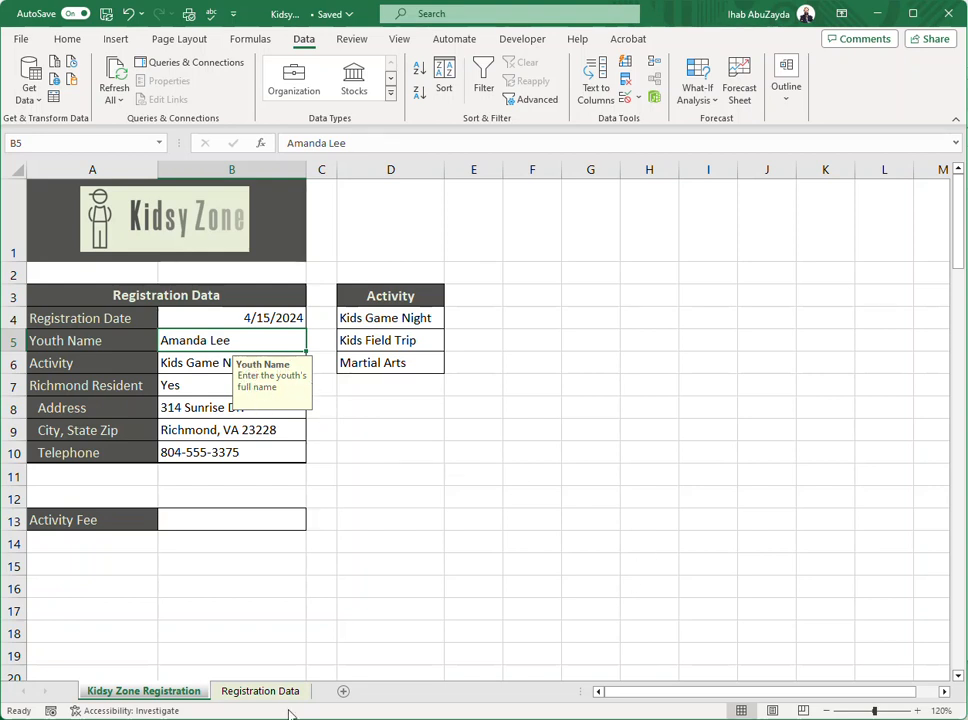
# Check B5's input message by leaving and reselecting the cell, and review its validation settings without changing them.
pyautogui.click(190, 382)
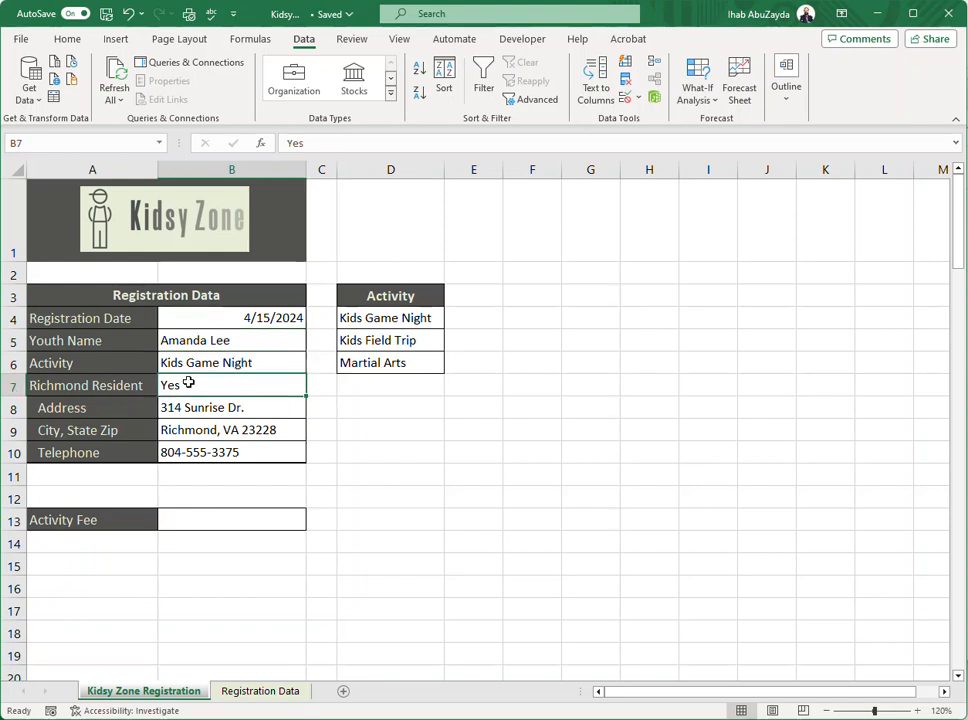
pyautogui.click(197, 338)
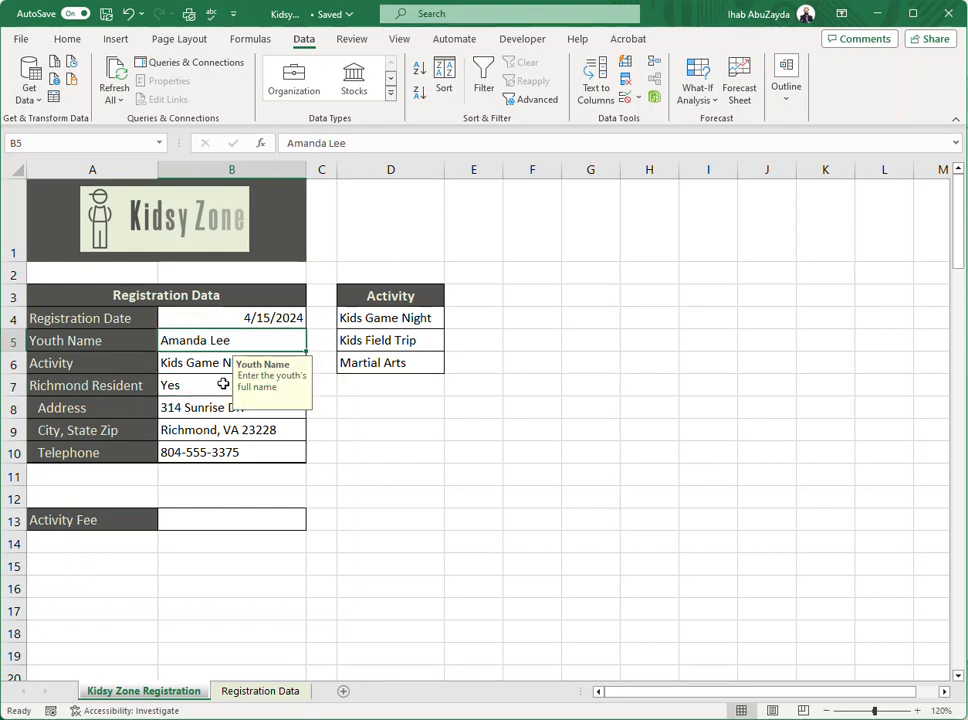
pyautogui.click(625, 96)
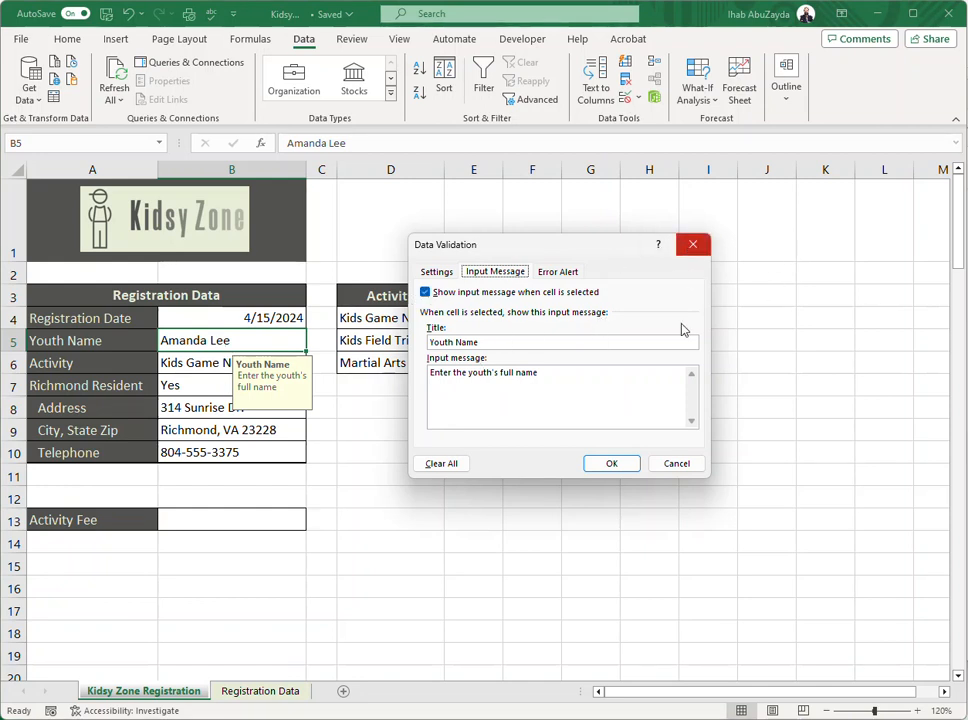
pyautogui.click(674, 466)
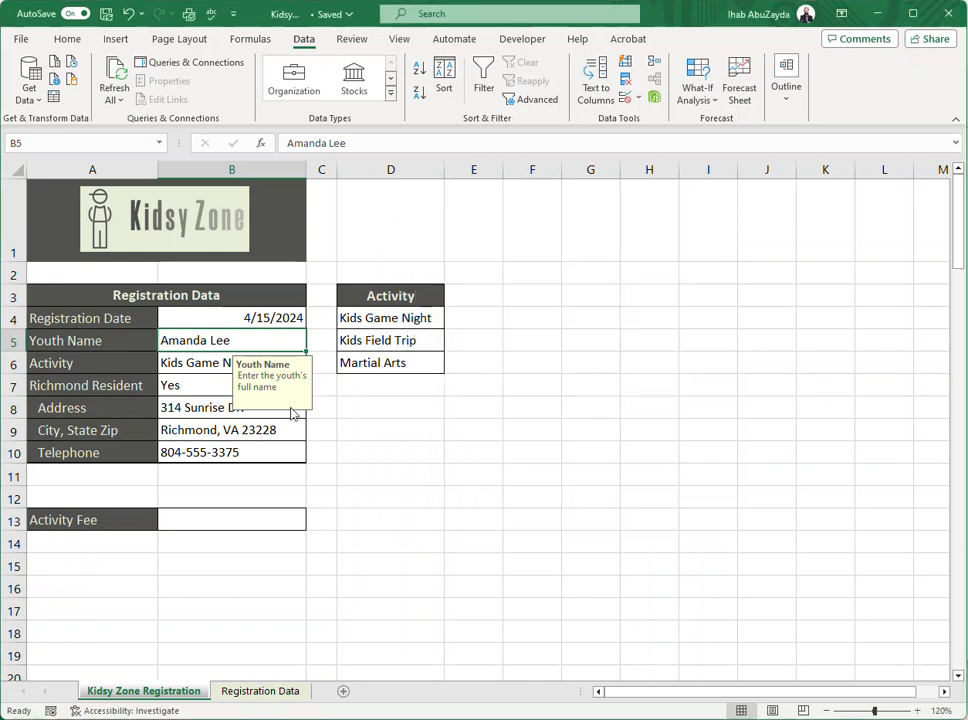
# Restrict cell B6 to a list of allowed values, using the activity names in D4:D6 as the source.
pyautogui.click(186, 364)
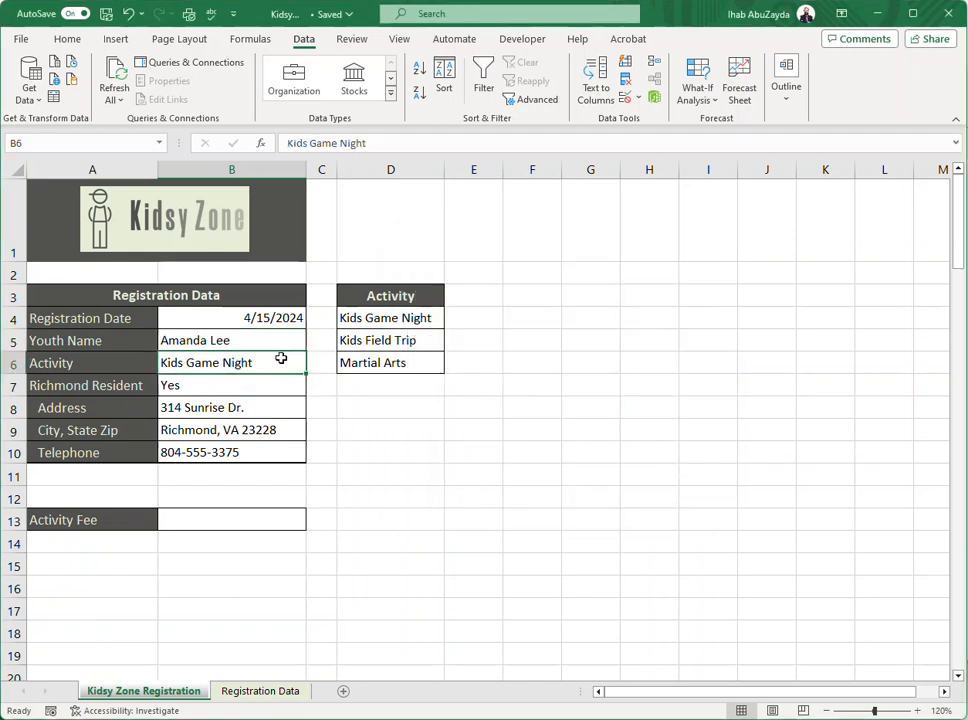
pyautogui.moveTo(374, 315); pyautogui.dragTo(381, 362)
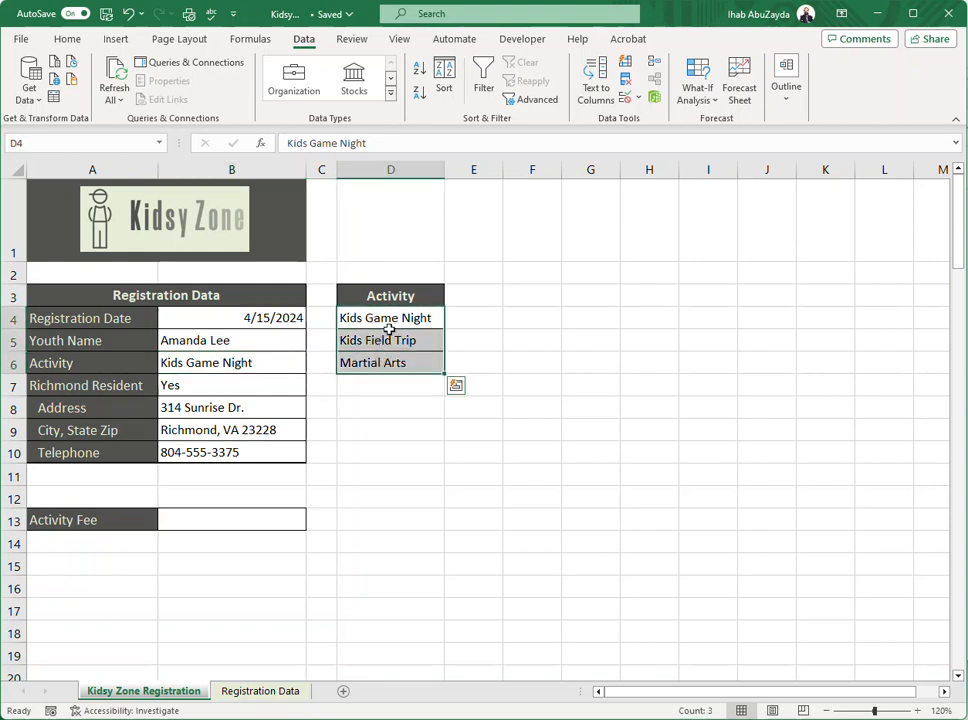
pyautogui.click(240, 366)
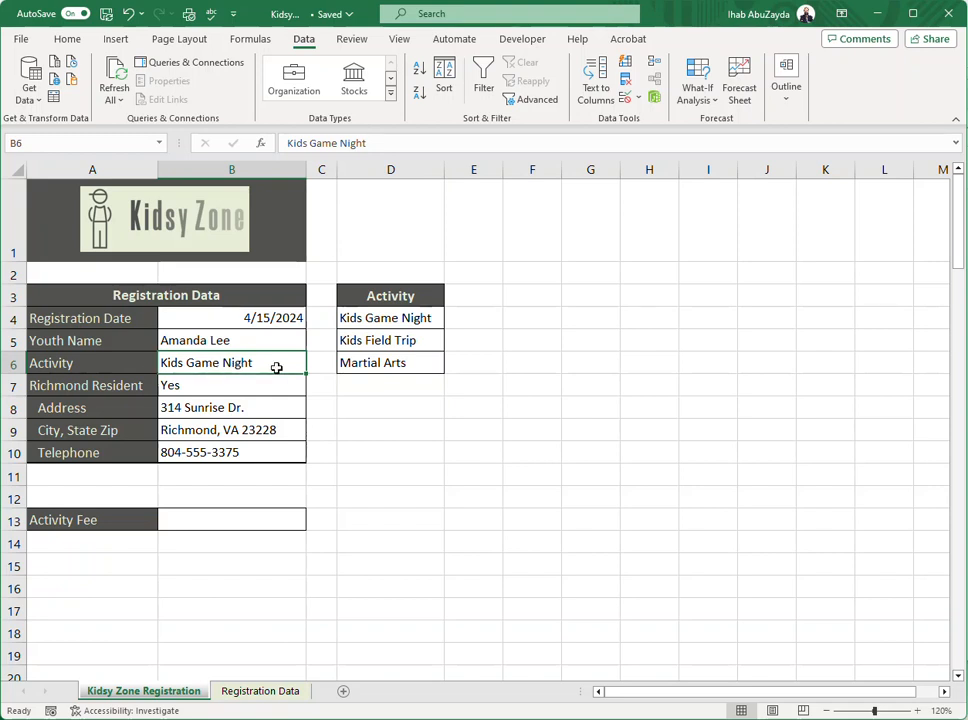
pyautogui.click(626, 103)
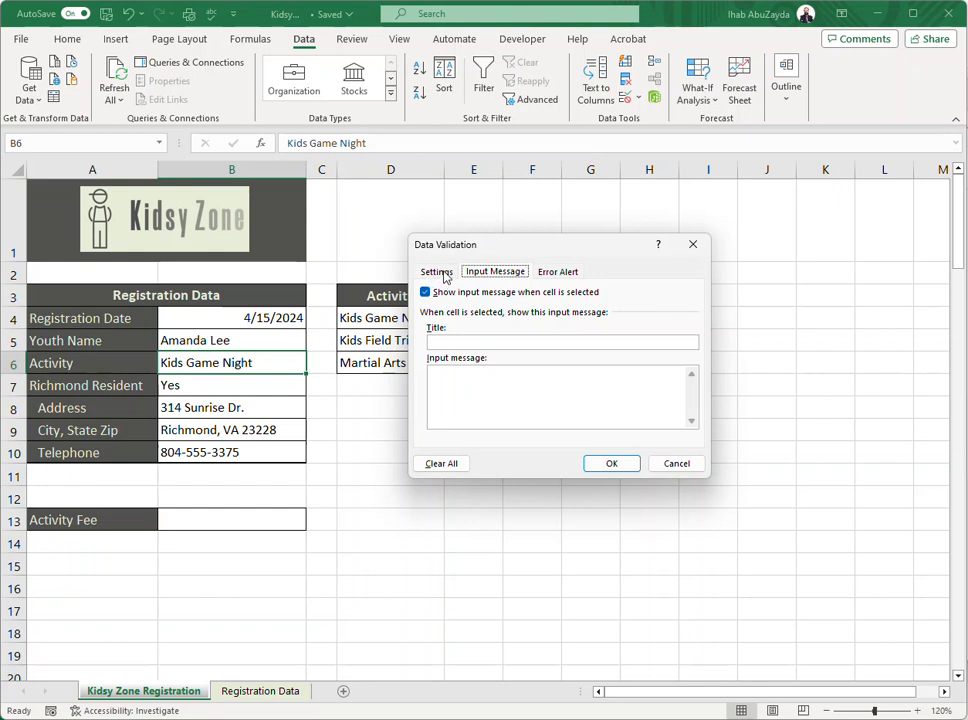
pyautogui.click(440, 272)
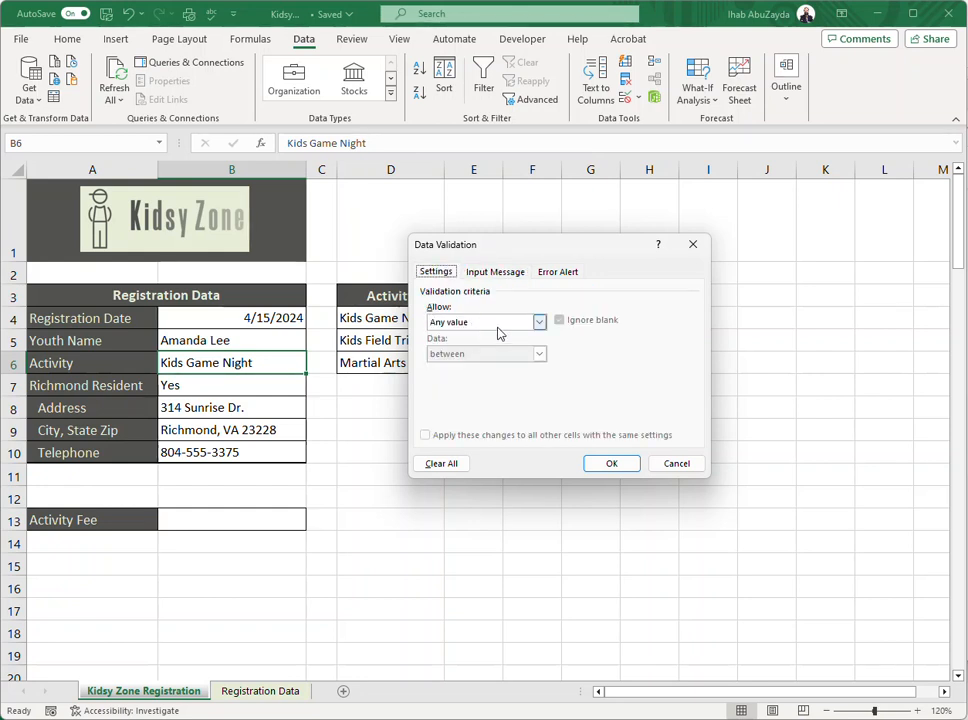
pyautogui.click(539, 323)
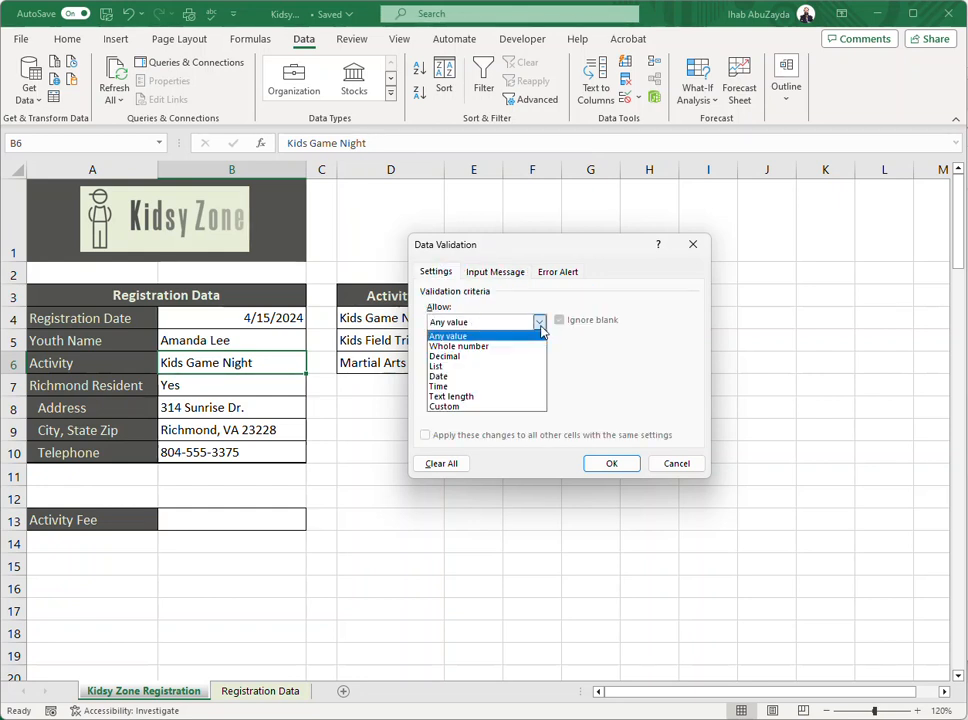
pyautogui.click(477, 367)
pyautogui.moveTo(491, 255); pyautogui.dragTo(611, 255)
pyautogui.click(587, 385)
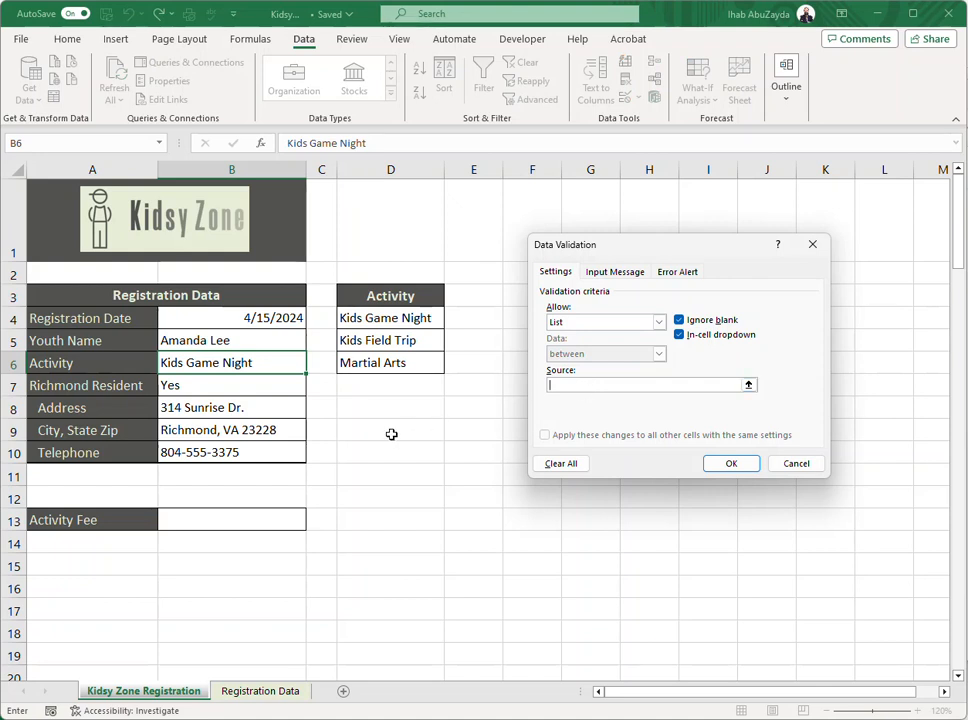
pyautogui.moveTo(390, 318); pyautogui.dragTo(393, 360)
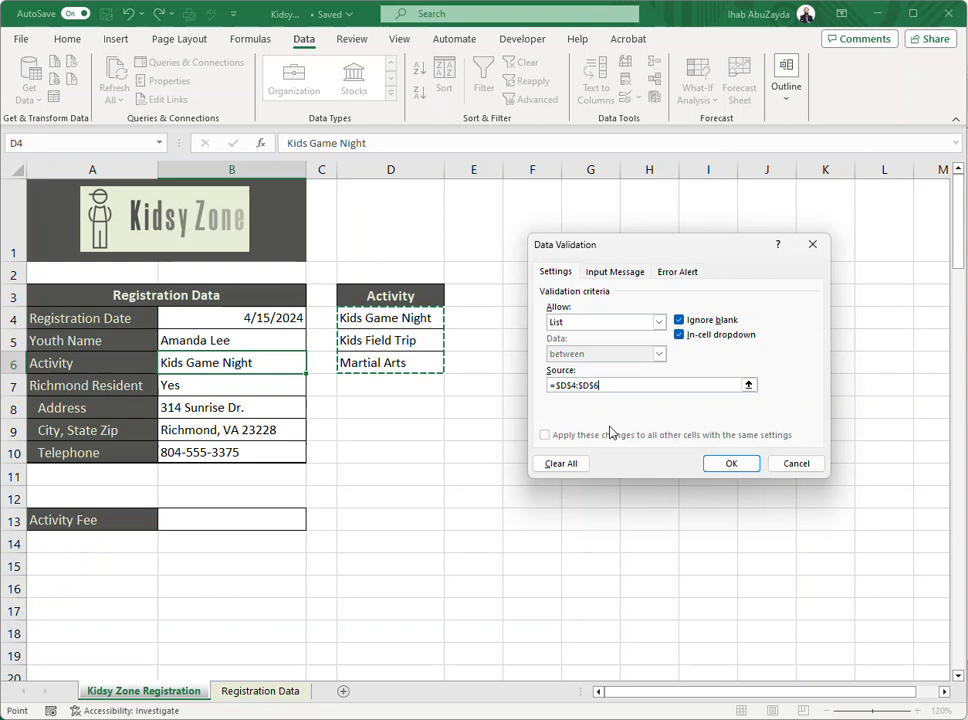
pyautogui.click(744, 468)
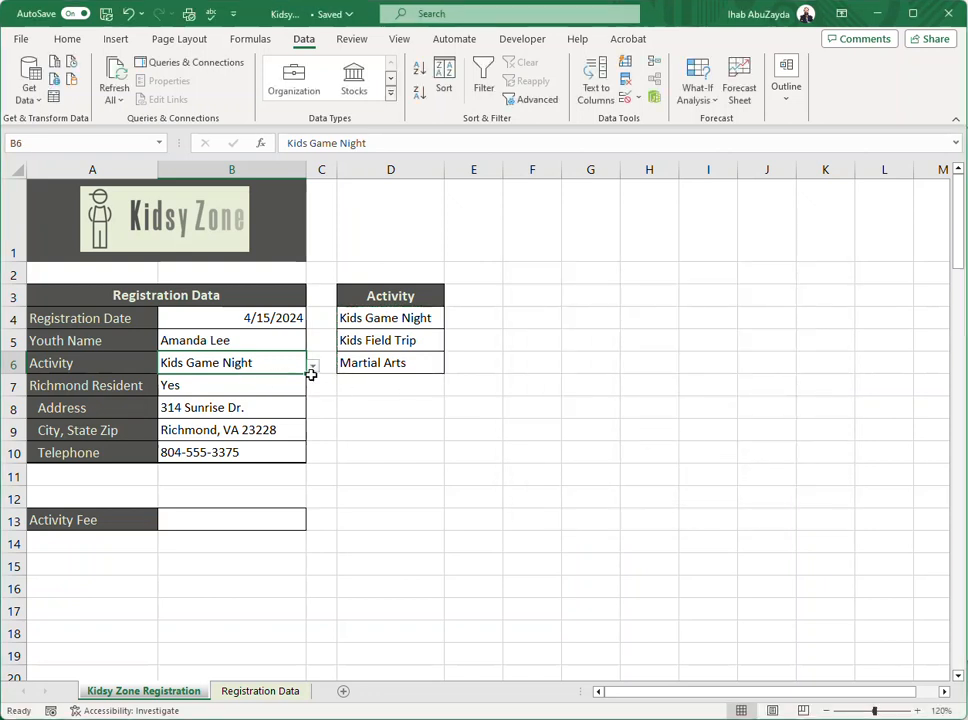
# Choose Martial Arts from B6's list, and test the rule by trying to enter "Sleeping" and cancelling the entry.
pyautogui.click(314, 369)
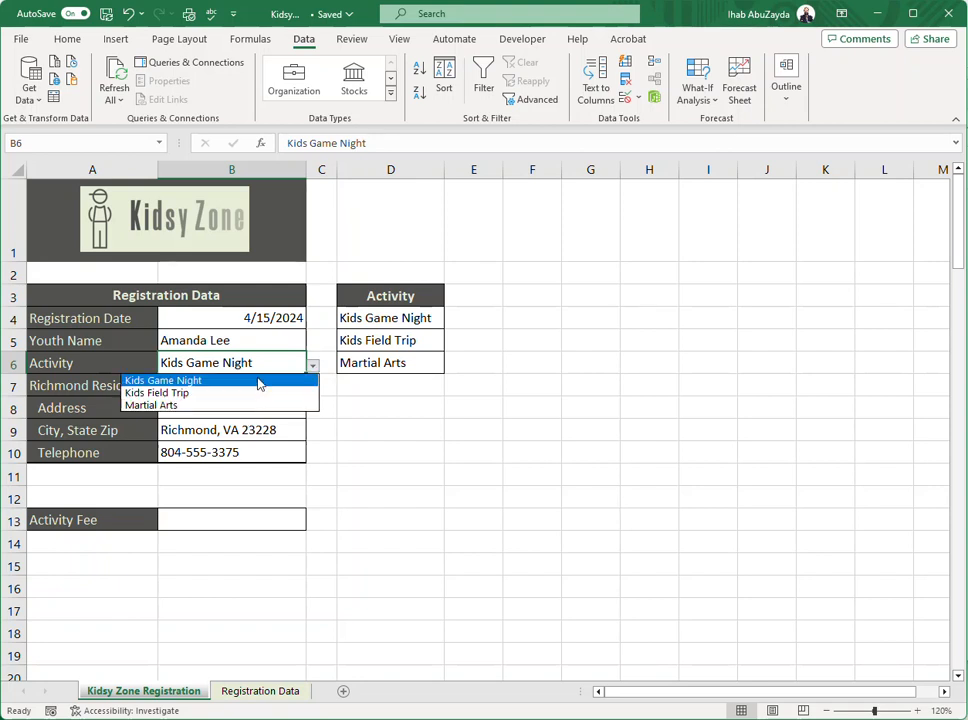
pyautogui.click(240, 406)
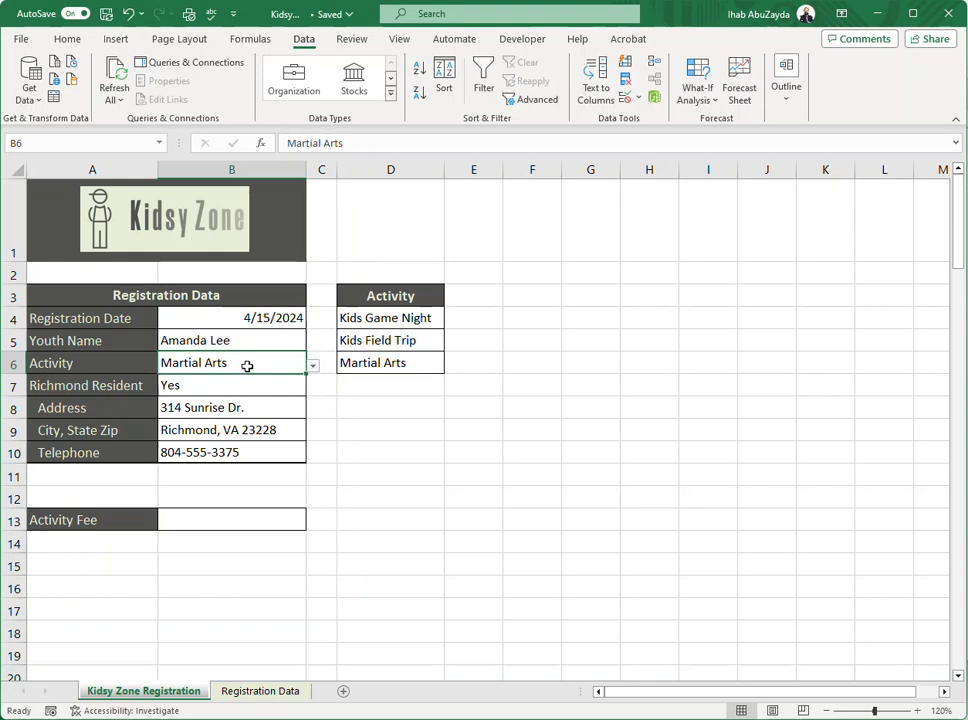
pyautogui.write('Sl')
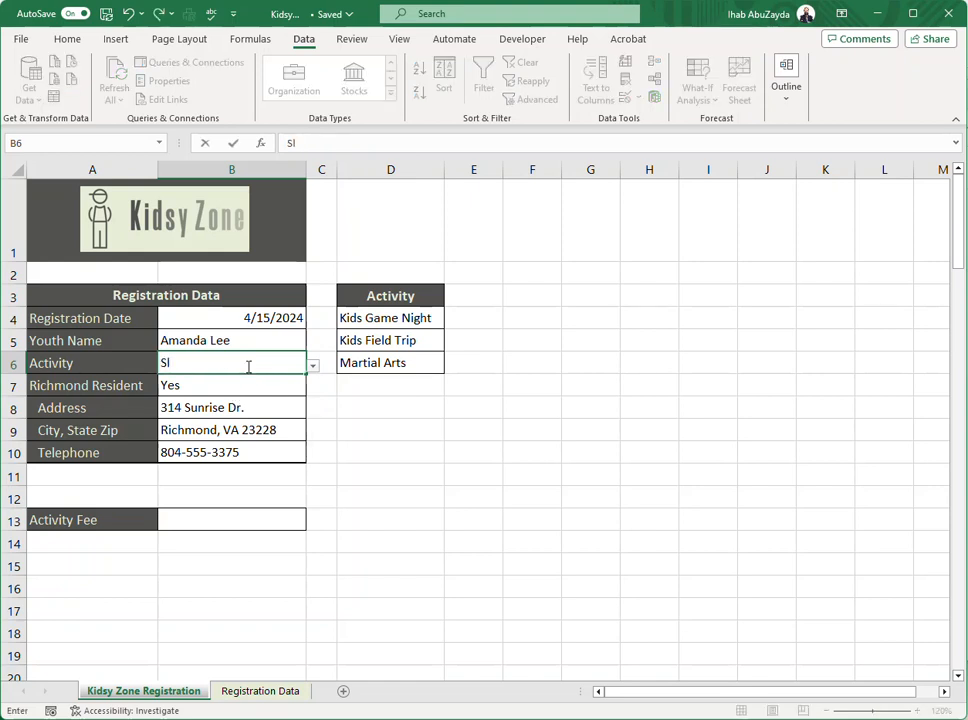
pyautogui.write('eeping')
pyautogui.press('Return')
pyautogui.moveTo(443, 352); pyautogui.dragTo(584, 334)
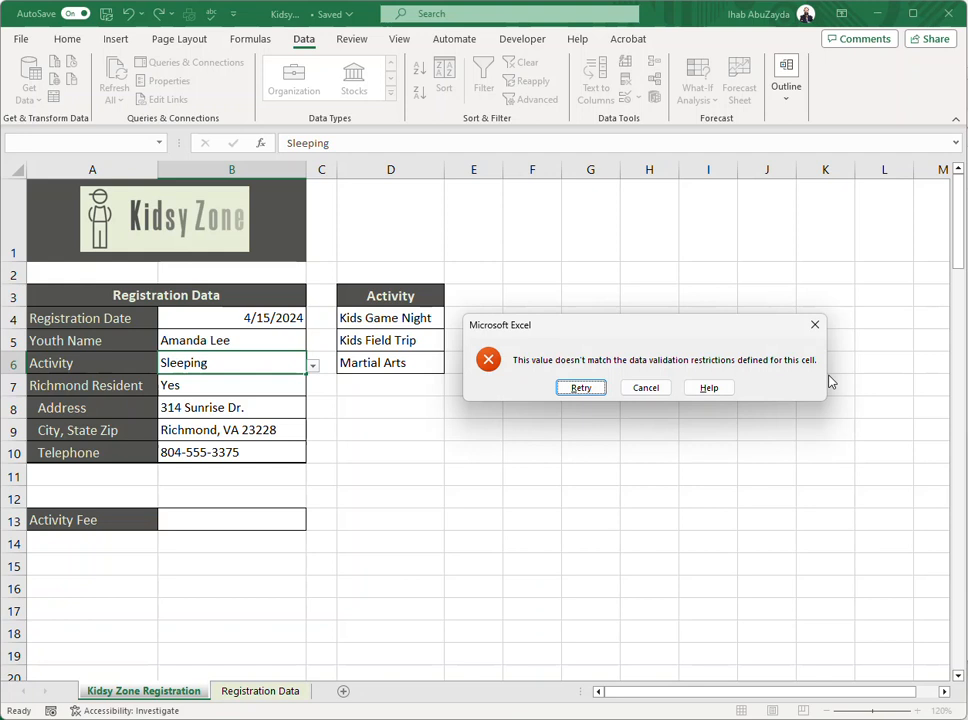
pyautogui.click(648, 388)
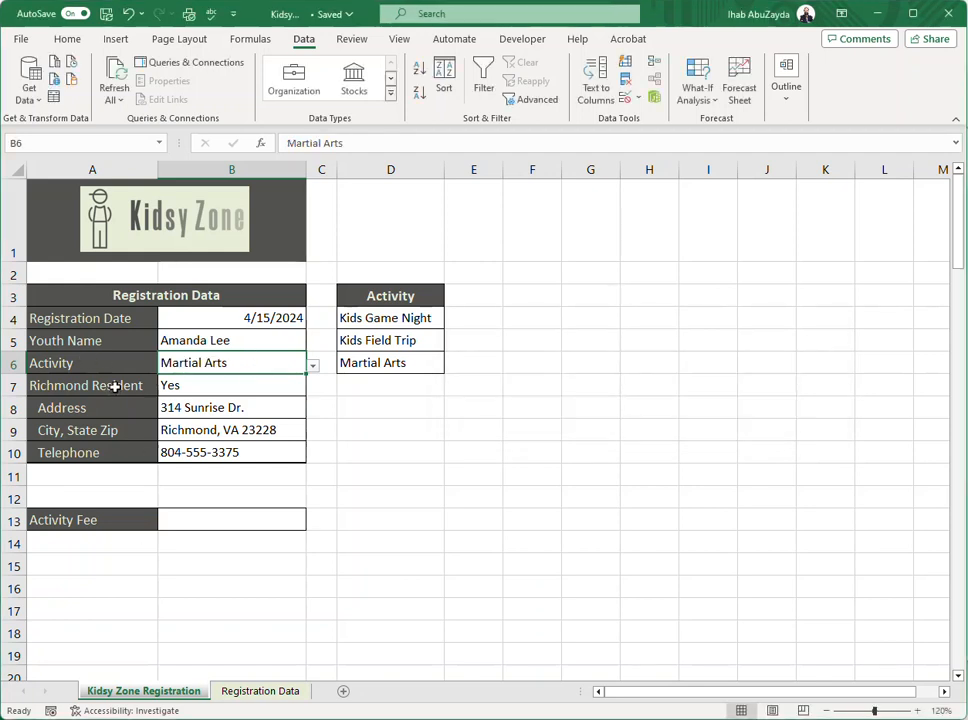
# Restrict the Richmond Resident cell B7 to a list with the source "Yes,No".
pyautogui.click(192, 385)
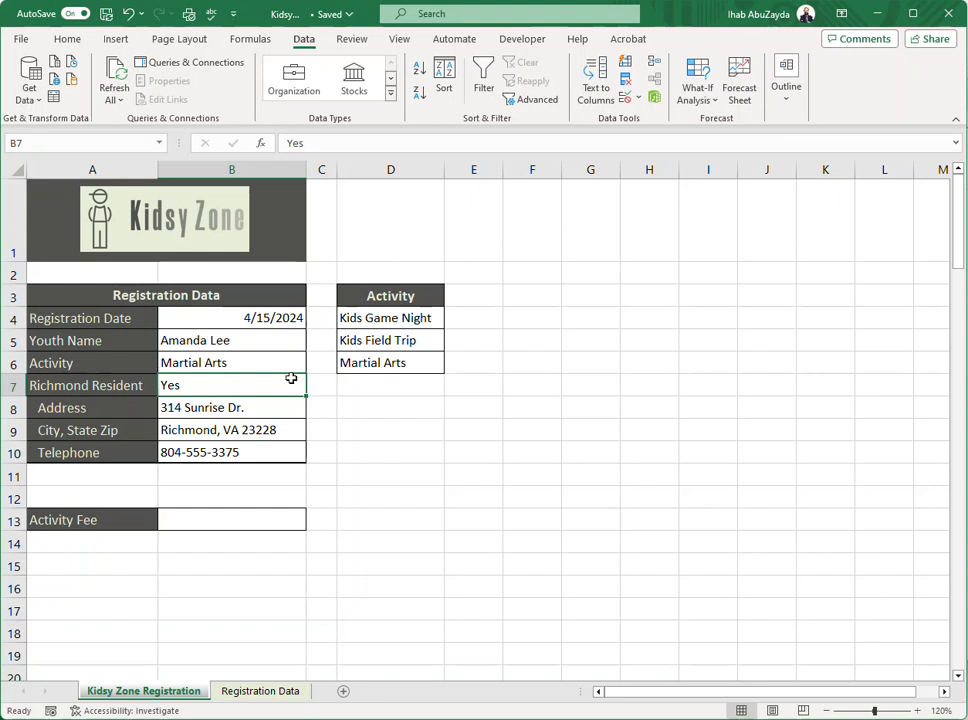
pyautogui.click(625, 100)
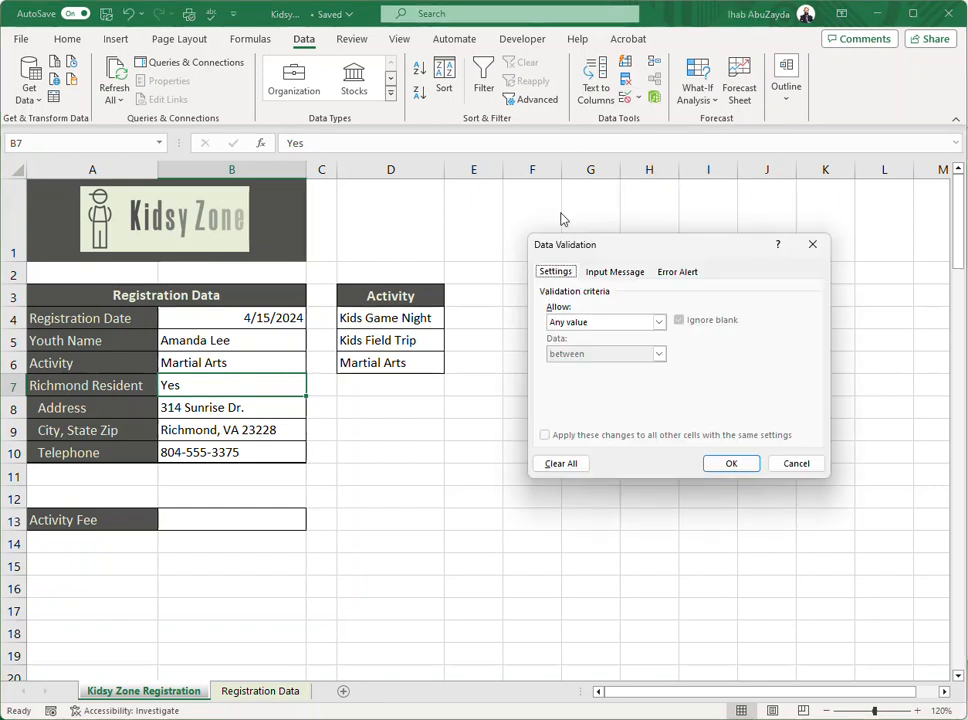
pyautogui.click(659, 322)
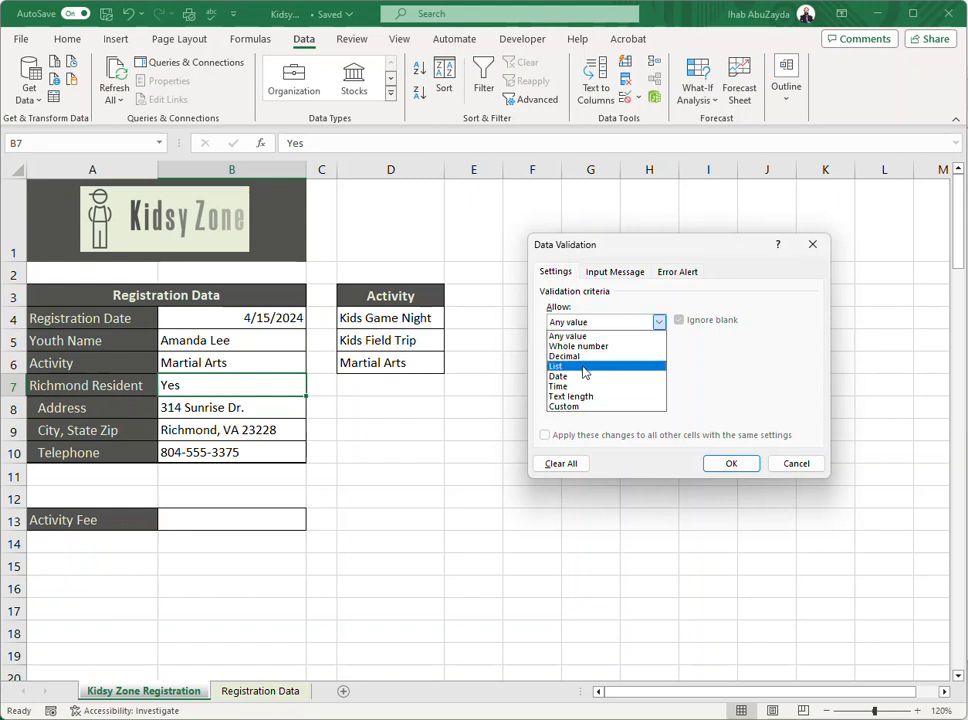
pyautogui.click(585, 367)
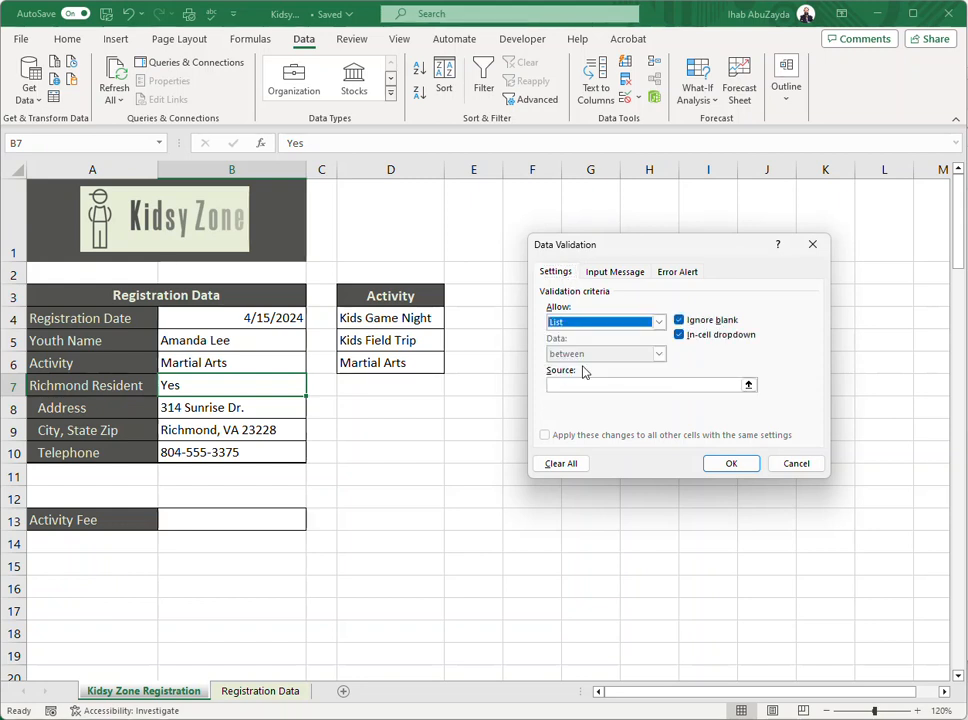
pyautogui.click(633, 386)
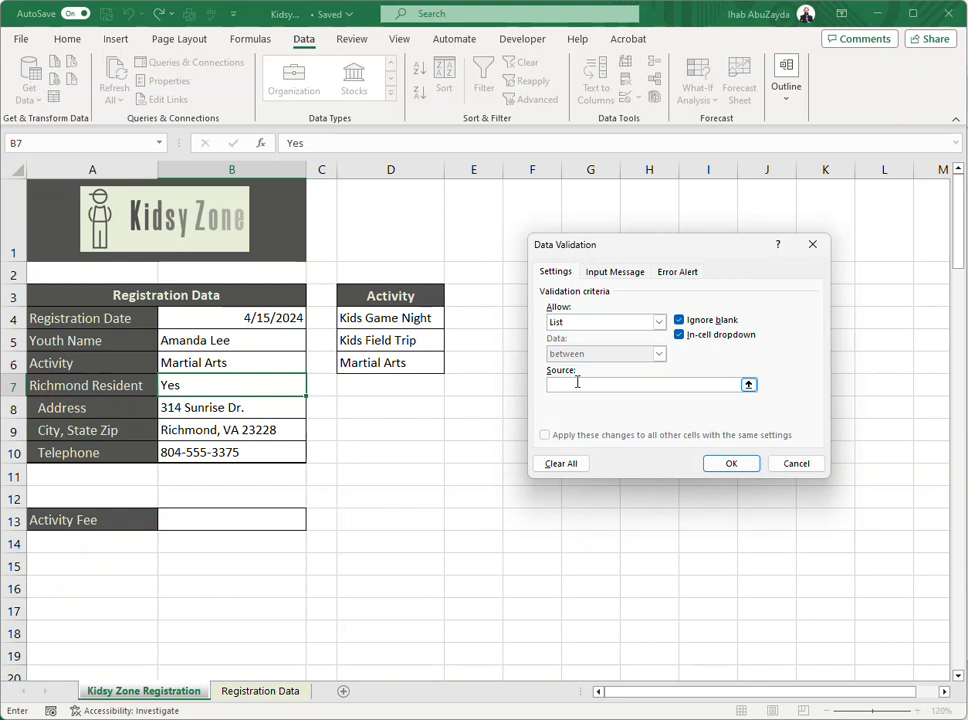
pyautogui.write('Yes,No')
pyautogui.click(739, 463)
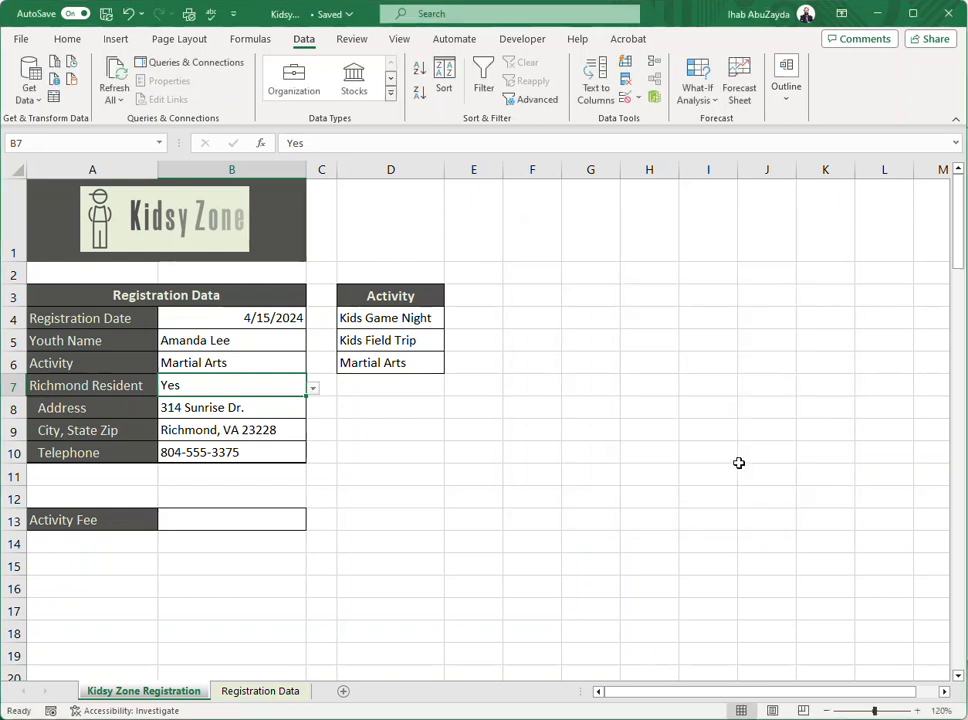
# Check the choices in B7's list, and test the rule by trying to enter "Maybe" and cancelling the entry.
pyautogui.click(313, 388)
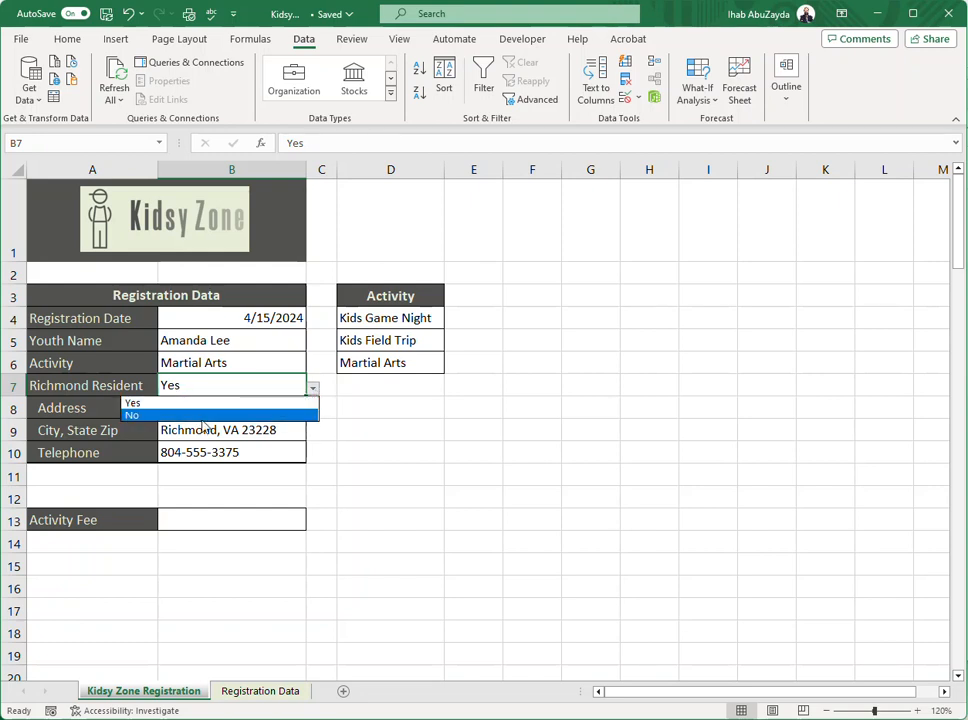
pyautogui.click(205, 391)
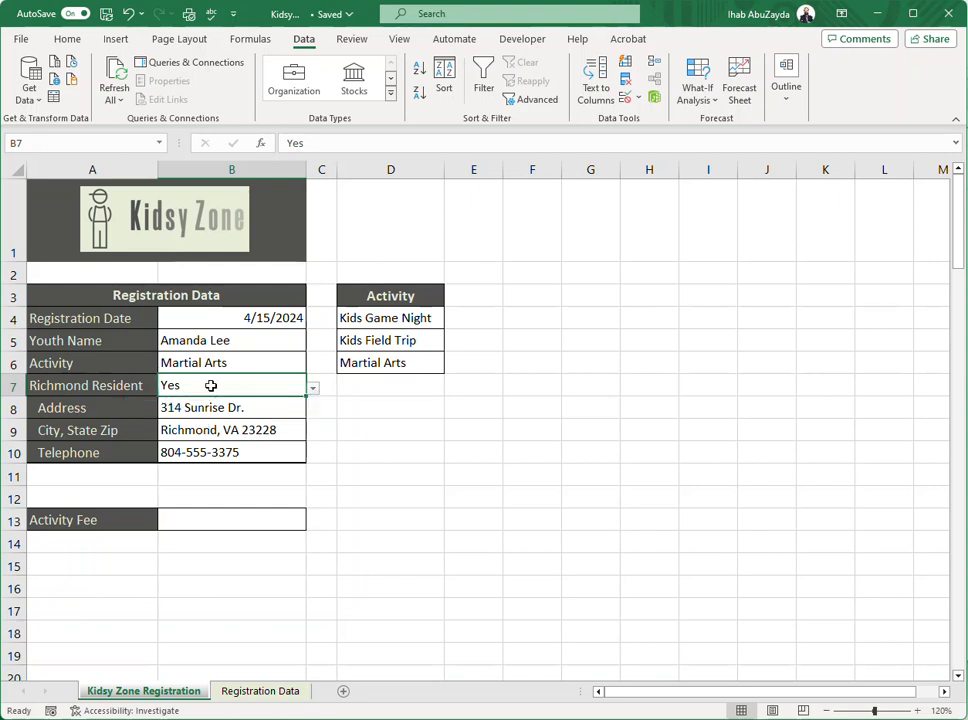
pyautogui.write('Maybe')
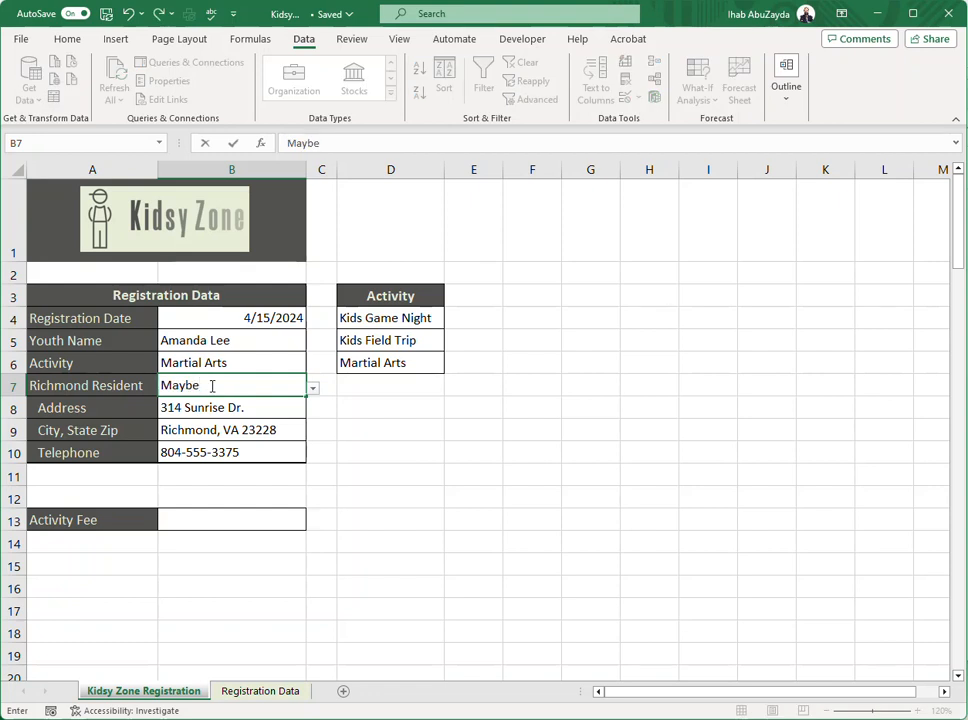
pyautogui.press('Return')
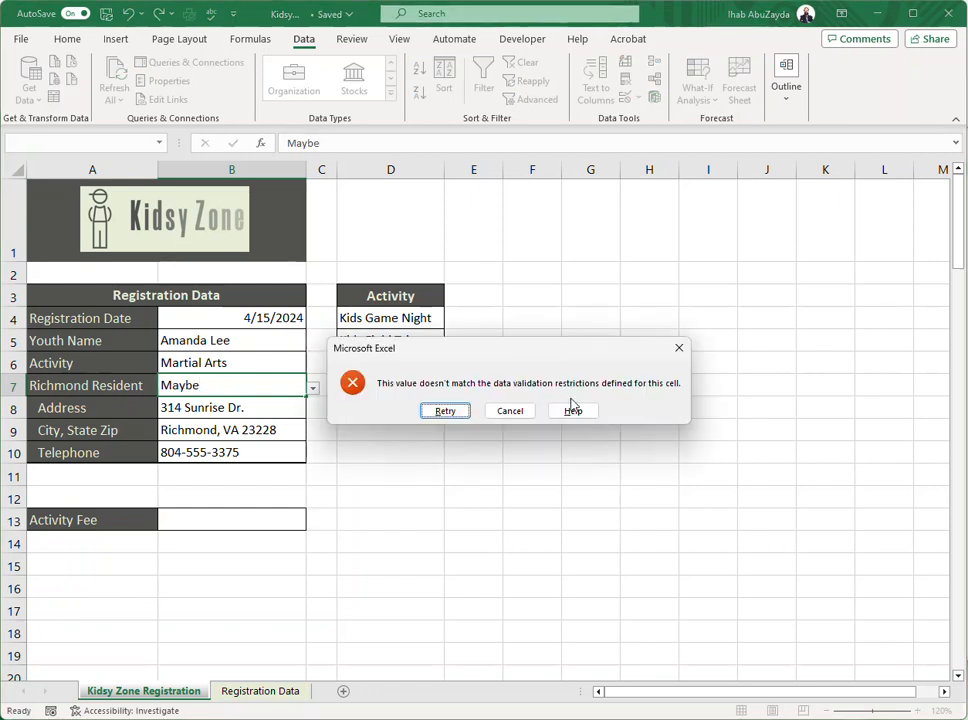
pyautogui.click(678, 350)
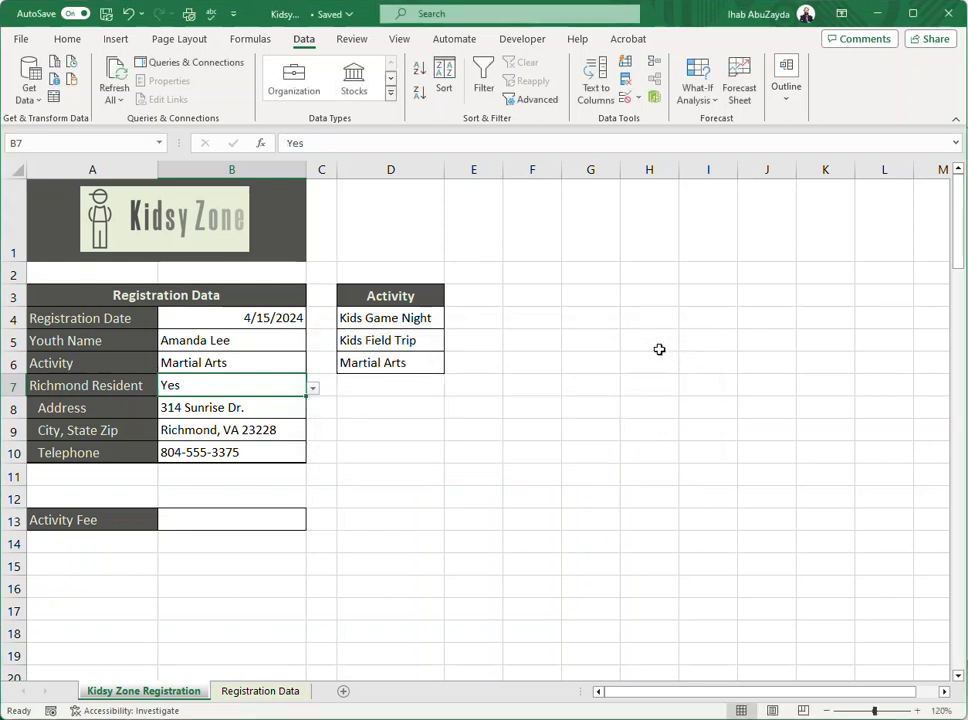